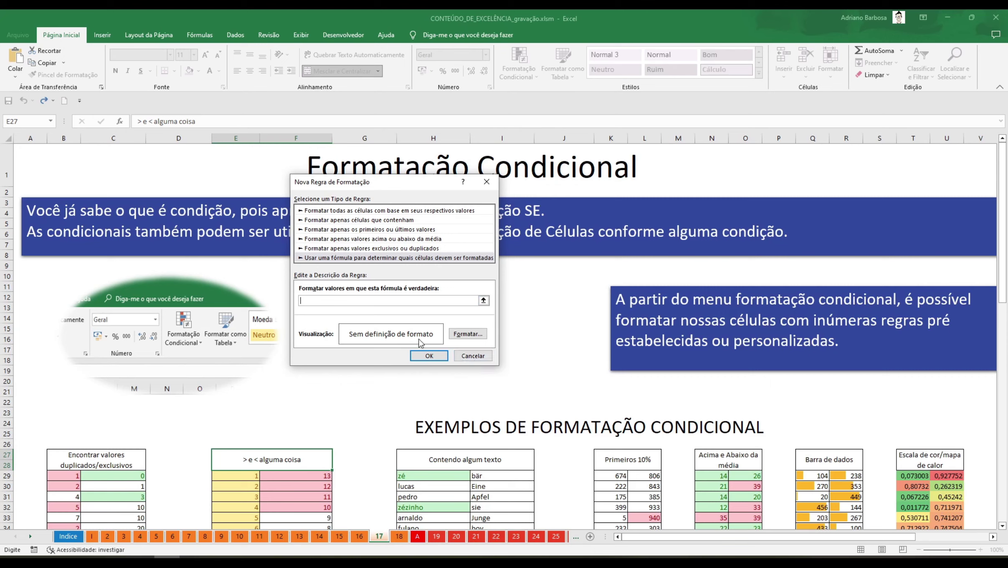
# Cancel the new formatting rule and bring the conditional formatting example tables into view
pyautogui.click(473, 355)
pyautogui.scroll(-2, 479, 346)
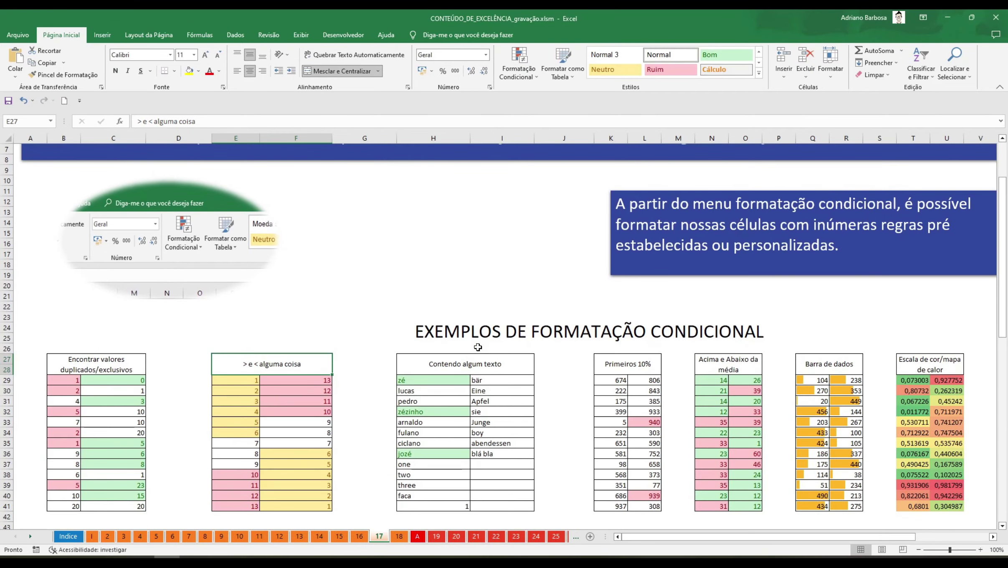
pyautogui.scroll(-1, 477, 347)
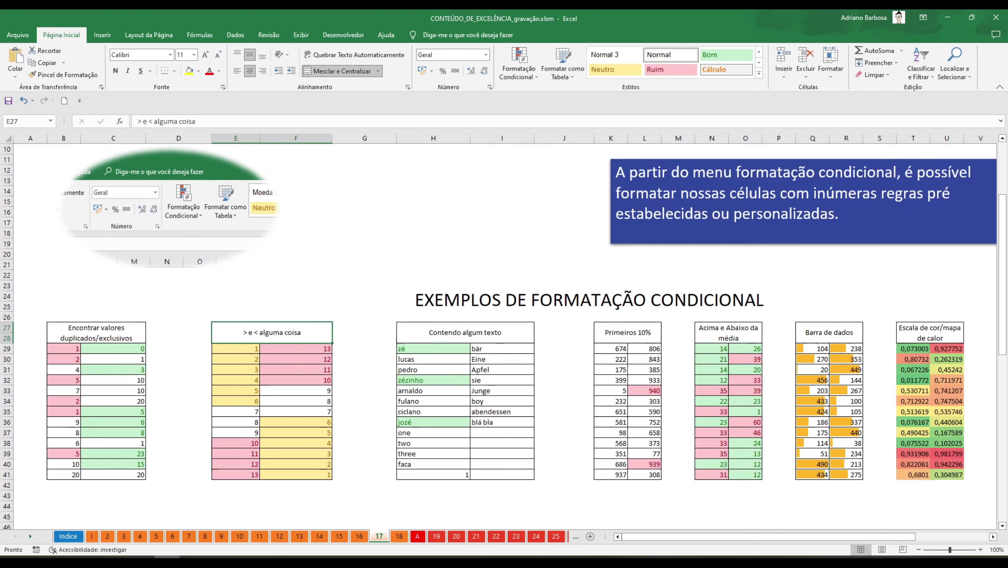
# Examine how duplicate values are highlighted in B29:B41 and exclusive values in C29:C41 of the first example table
pyautogui.click(76, 332)
pyautogui.scroll(-1, 77, 332)
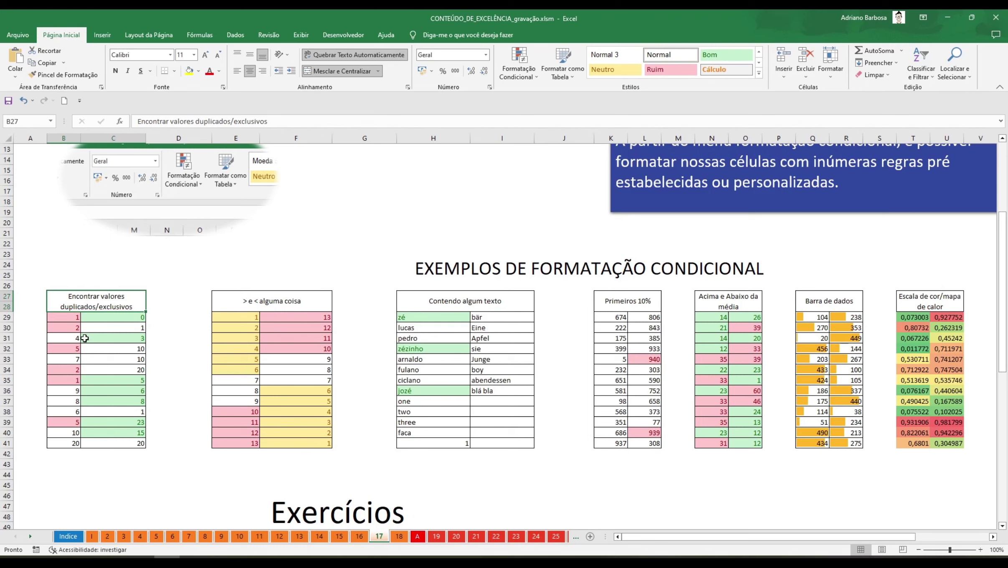
pyautogui.moveTo(70, 319); pyautogui.dragTo(75, 444)
pyautogui.moveTo(106, 318); pyautogui.dragTo(119, 444)
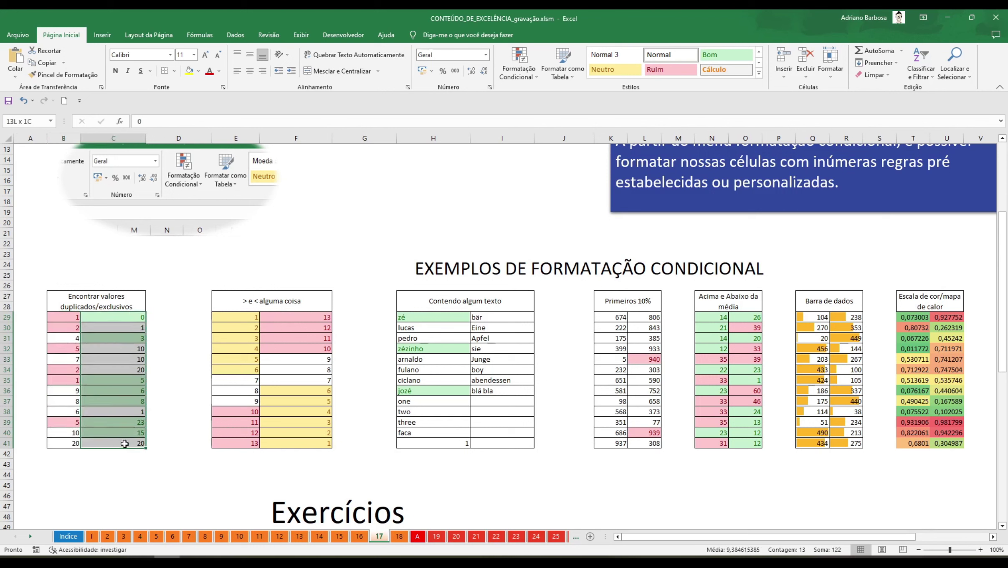
pyautogui.click(60, 314)
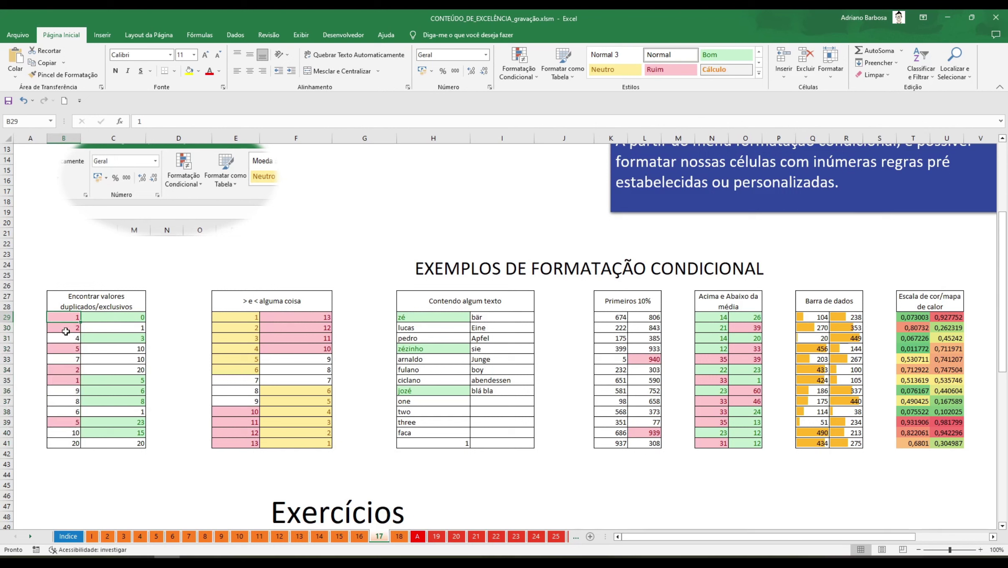
pyautogui.click(69, 378)
pyautogui.click(69, 318)
pyautogui.click(66, 374)
pyautogui.click(115, 321)
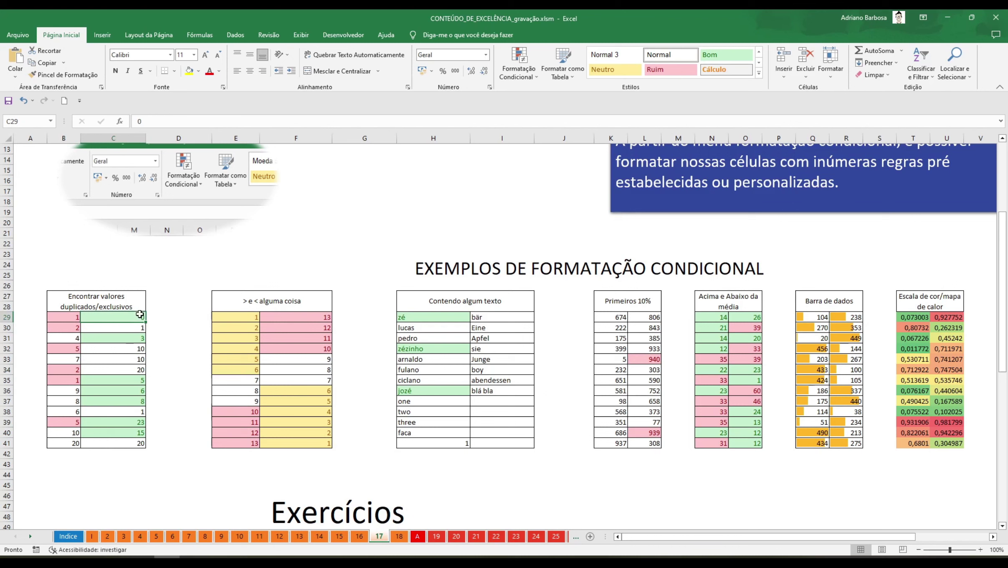
pyautogui.click(137, 339)
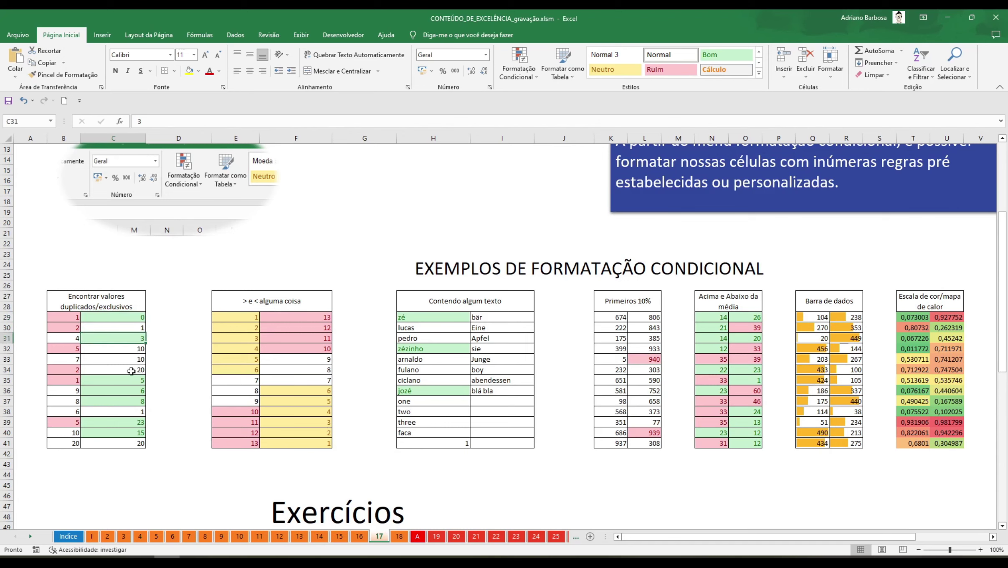
pyautogui.moveTo(128, 318); pyautogui.dragTo(135, 442)
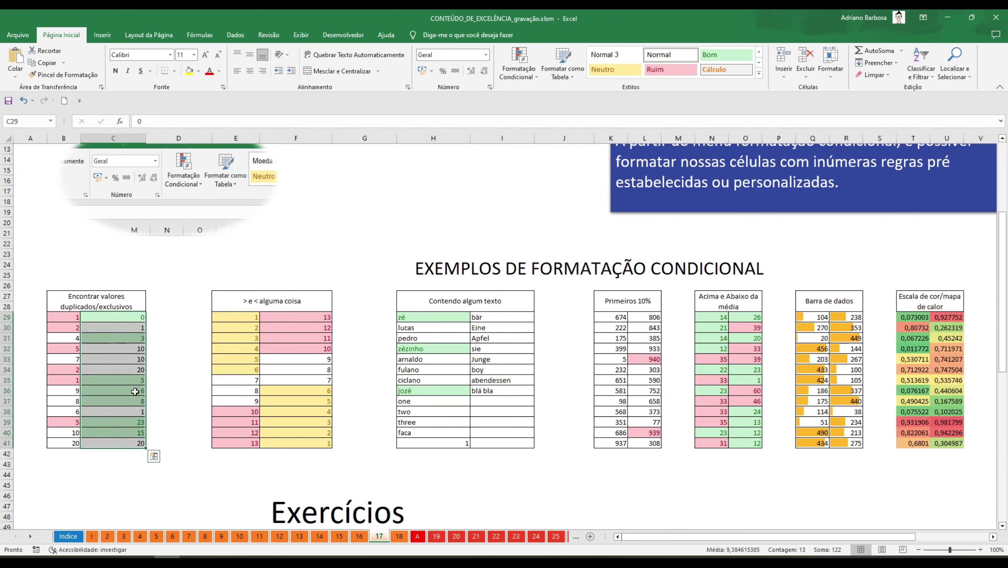
pyautogui.click(135, 317)
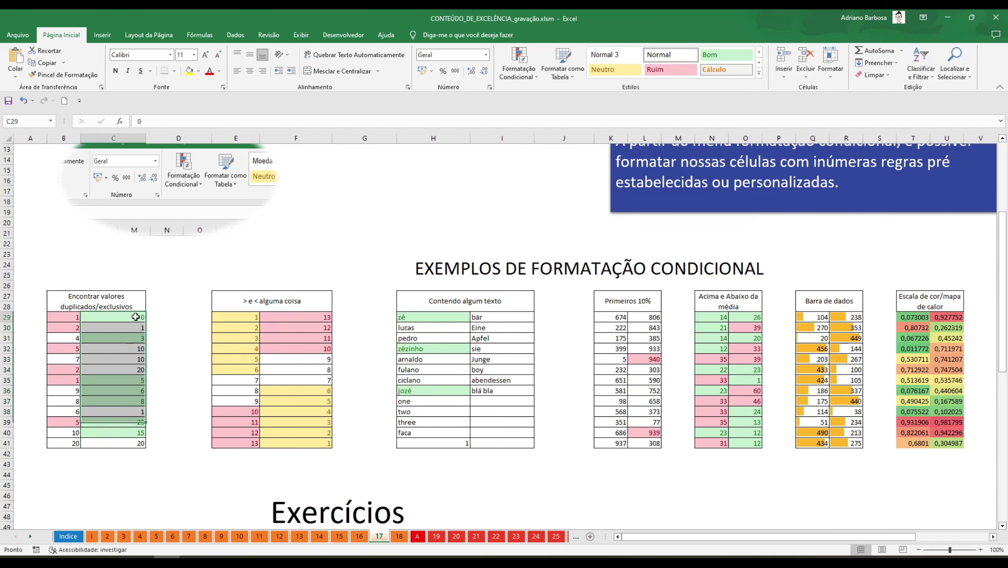
# Draft a new conditional formatting rule for B29:B41 that formats only exclusive or duplicate values, set to "valores exclusivos"
pyautogui.click(73, 319)
pyautogui.moveTo(73, 319); pyautogui.dragTo(66, 439)
pyautogui.click(104, 320)
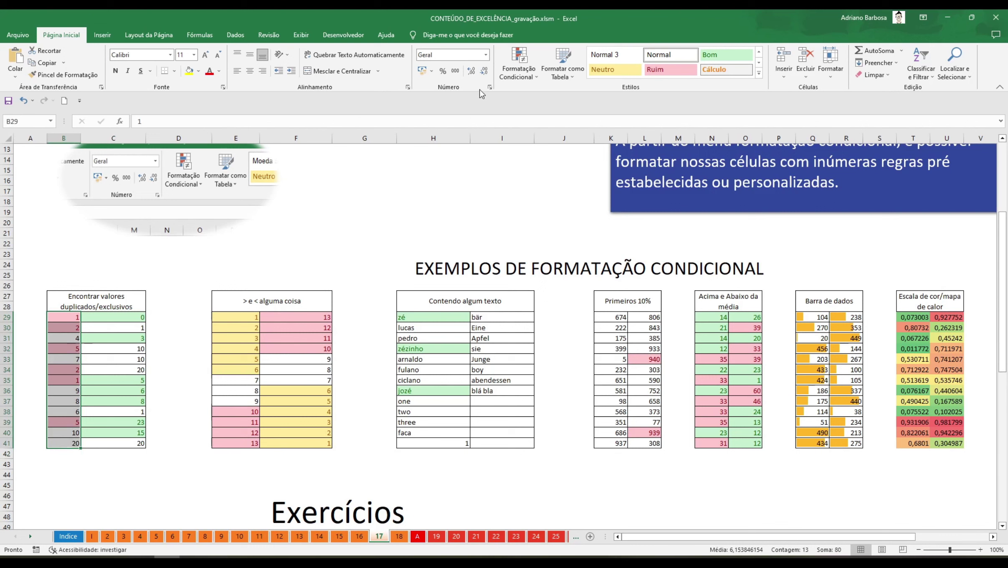
pyautogui.click(501, 72)
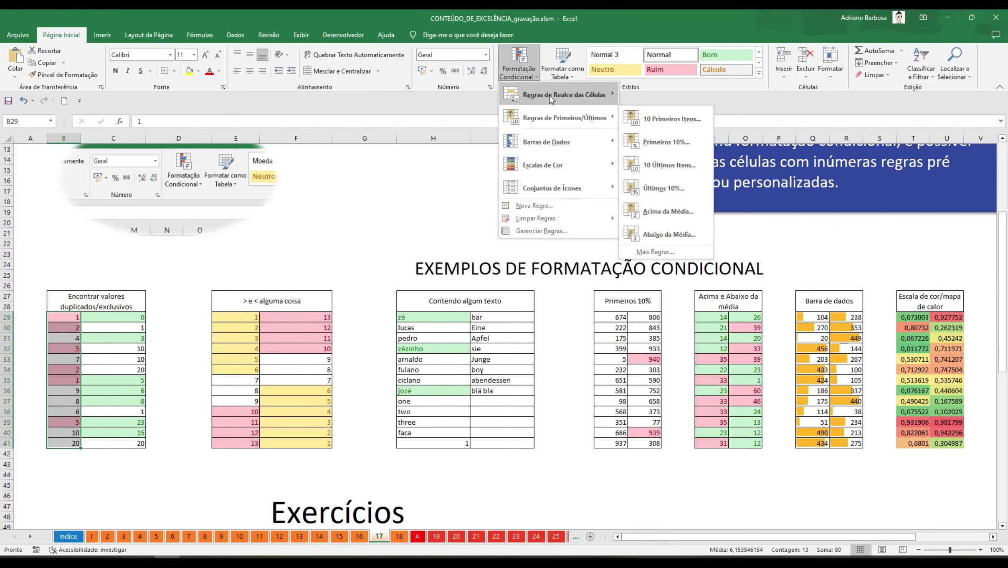
pyautogui.click(663, 248)
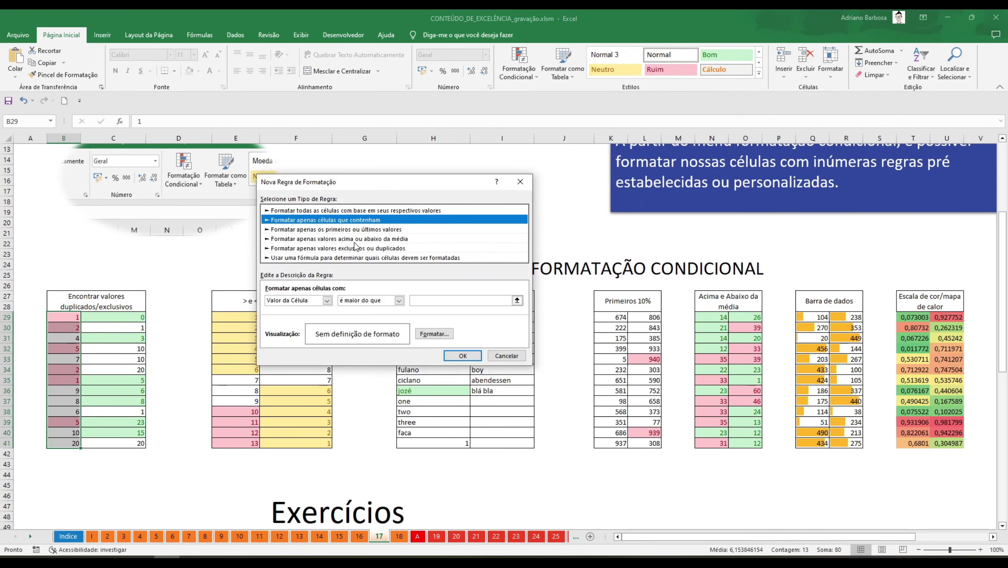
pyautogui.click(322, 248)
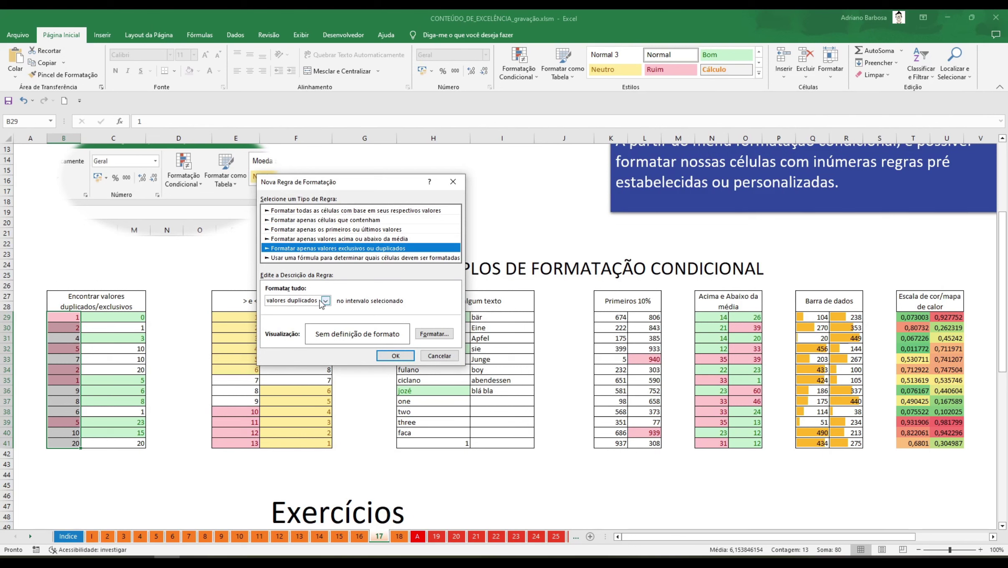
pyautogui.click(293, 300)
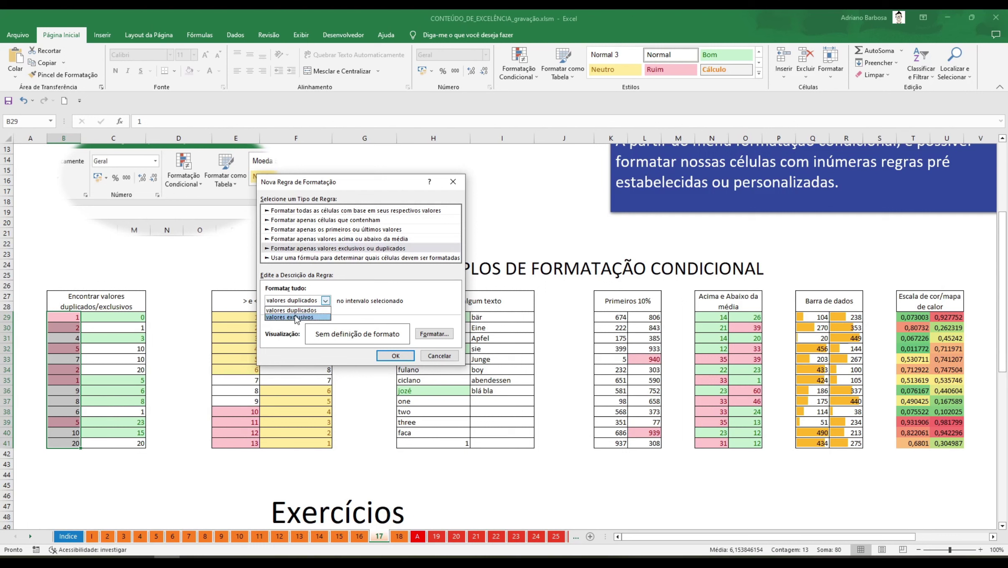
pyautogui.click(296, 318)
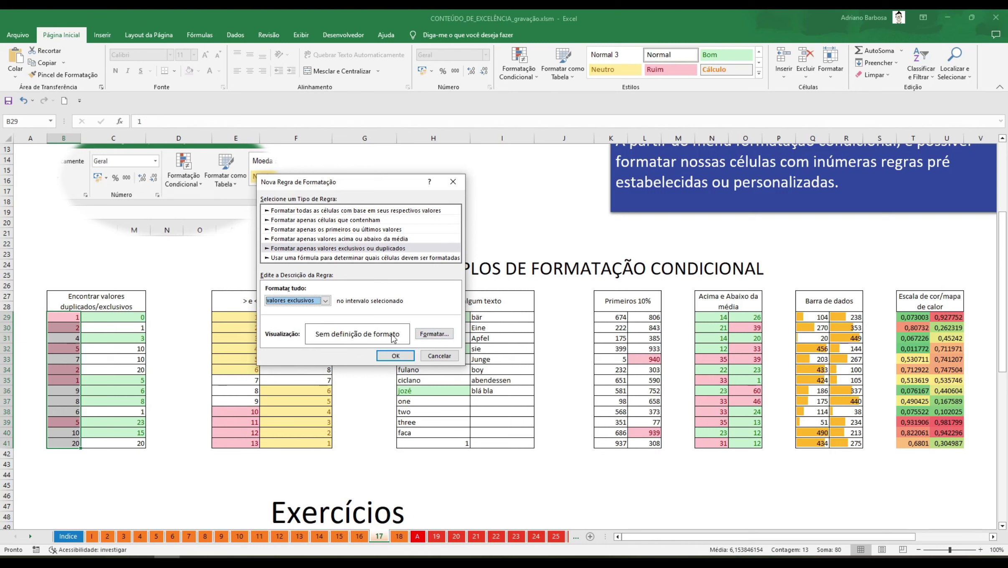
# Browse the border and fill options of the rule's format, and discard both the format and the rule
pyautogui.click(431, 338)
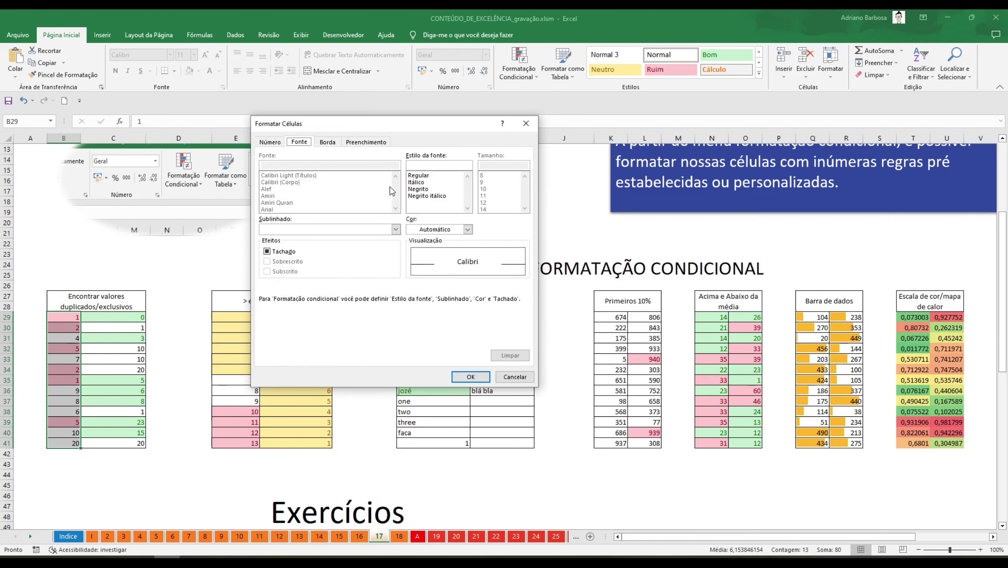
pyautogui.click(333, 141)
pyautogui.click(370, 142)
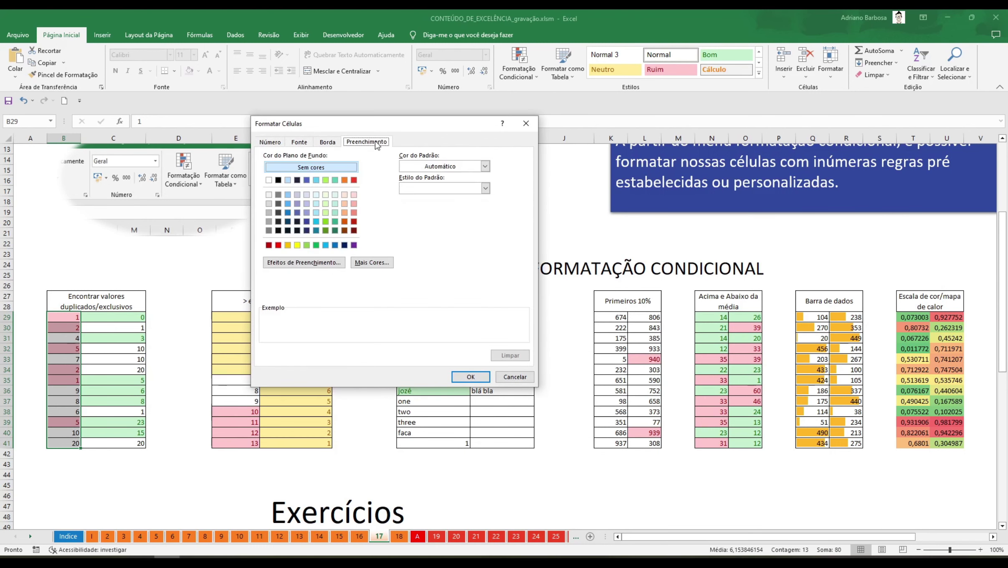
pyautogui.click(524, 127)
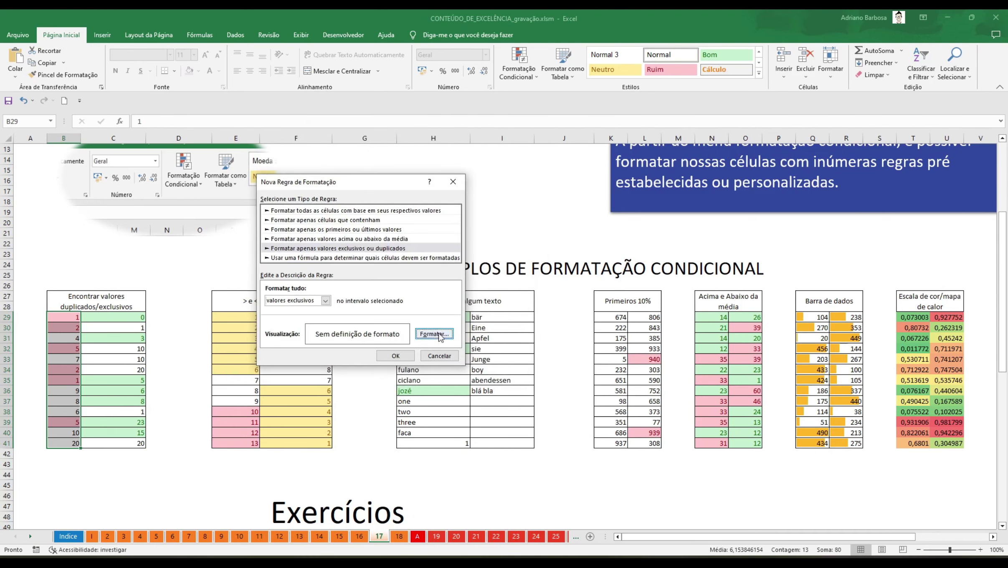
pyautogui.click(439, 357)
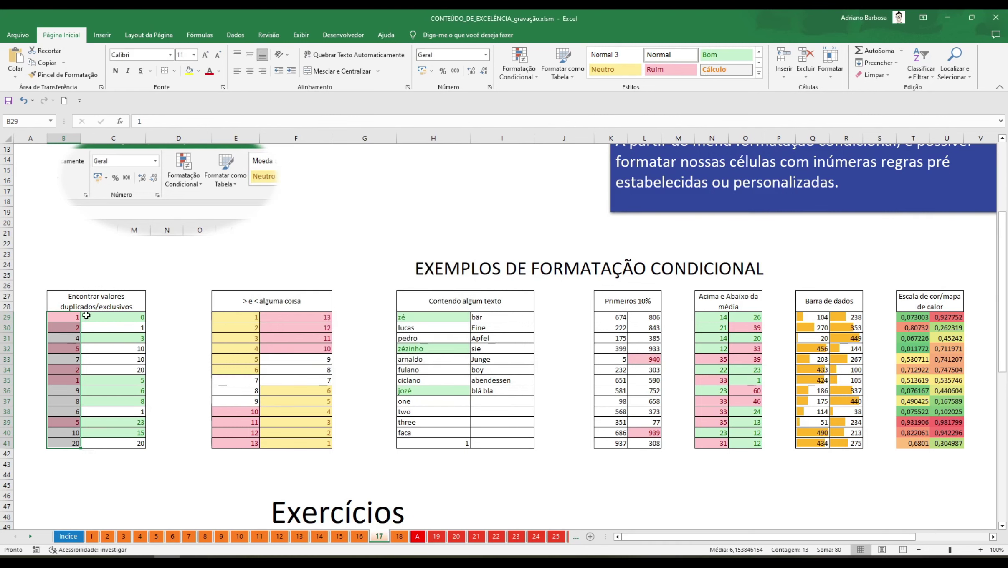
# Review the Valores Exclusivos and Valores Duplicados rules applied to B29:C41 in the conditional formatting rules manager, and close it
pyautogui.moveTo(72, 316); pyautogui.dragTo(113, 442)
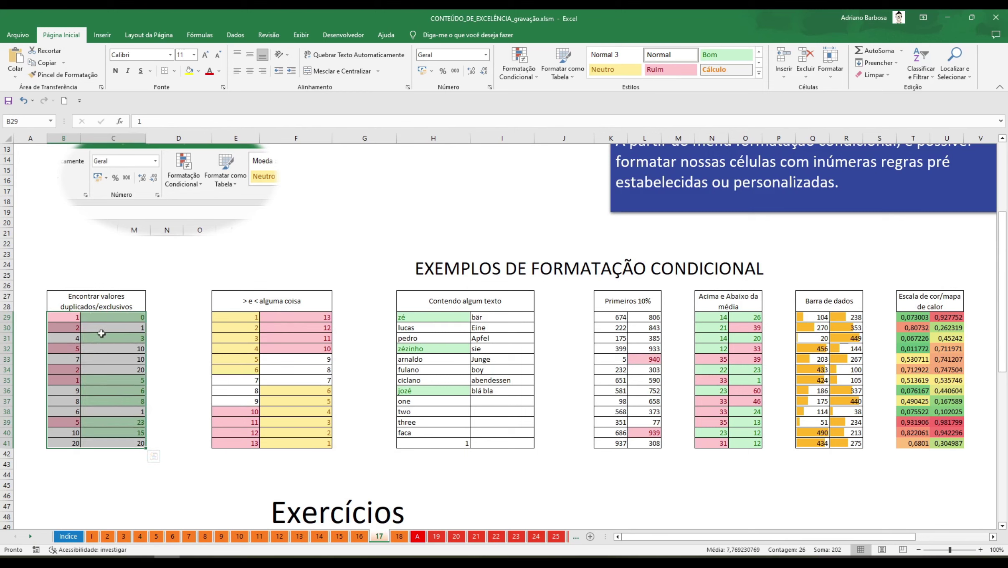
pyautogui.click(528, 66)
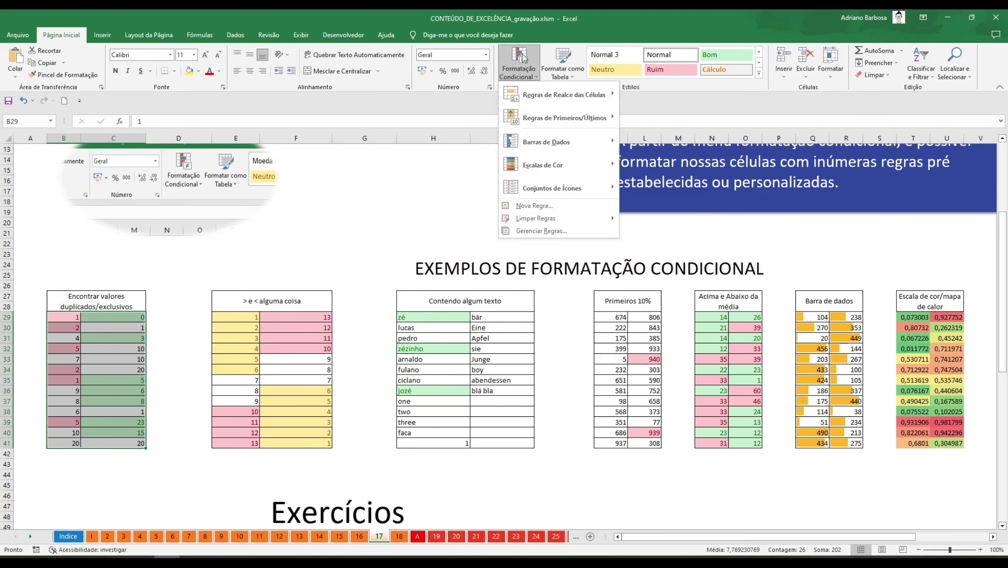
pyautogui.click(541, 231)
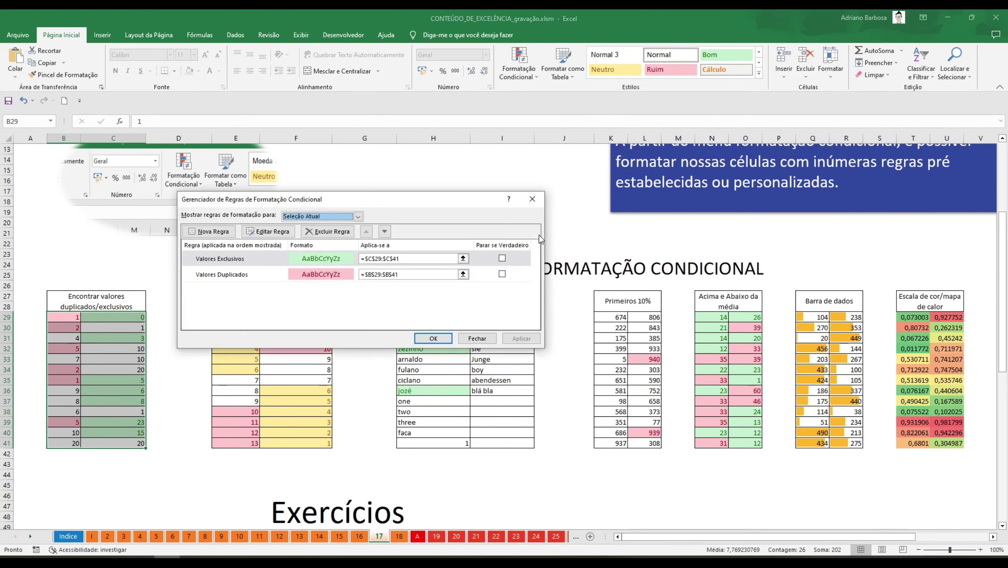
pyautogui.click(234, 272)
pyautogui.click(236, 258)
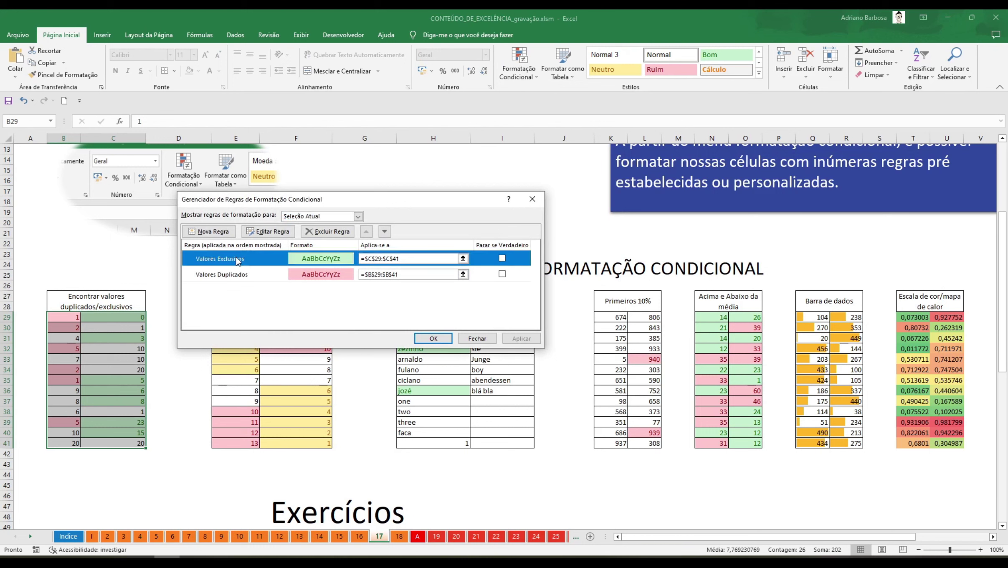
pyautogui.click(239, 274)
pyautogui.click(240, 259)
pyautogui.click(217, 279)
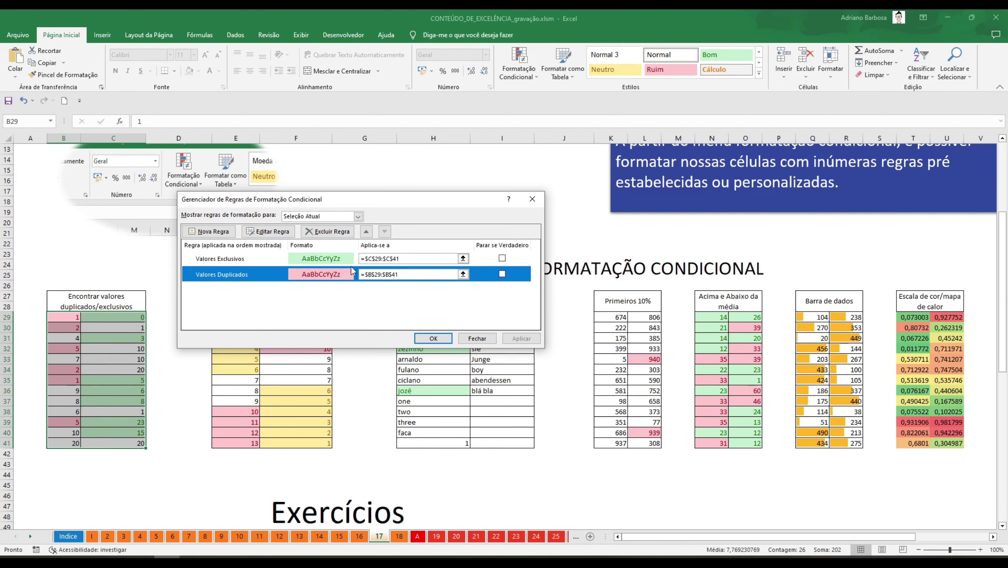
pyautogui.click(227, 262)
pyautogui.click(228, 277)
pyautogui.click(224, 261)
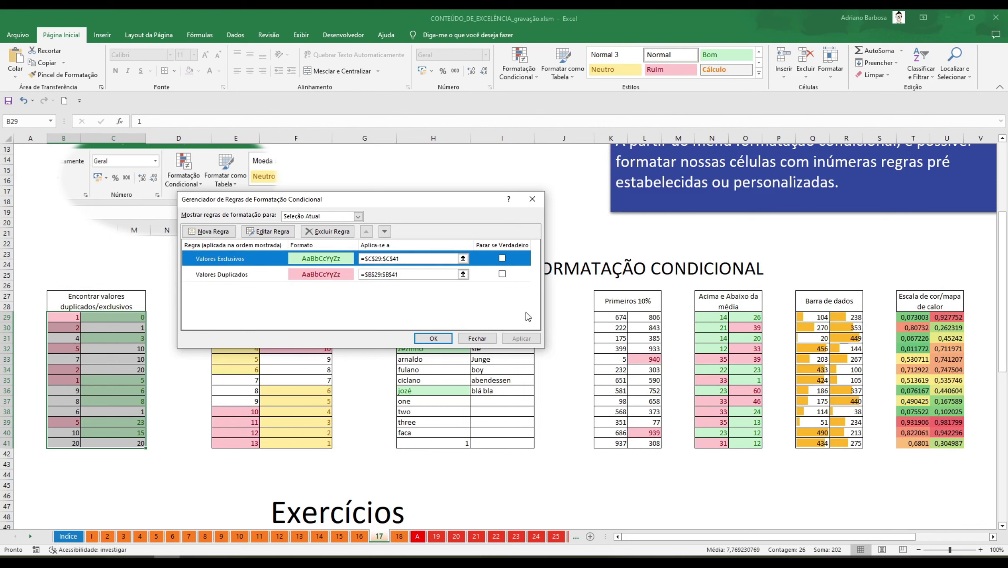
pyautogui.click(477, 338)
# Apply the directional icon set with three coloured arrows to B29:B41
pyautogui.moveTo(58, 318); pyautogui.dragTo(68, 438)
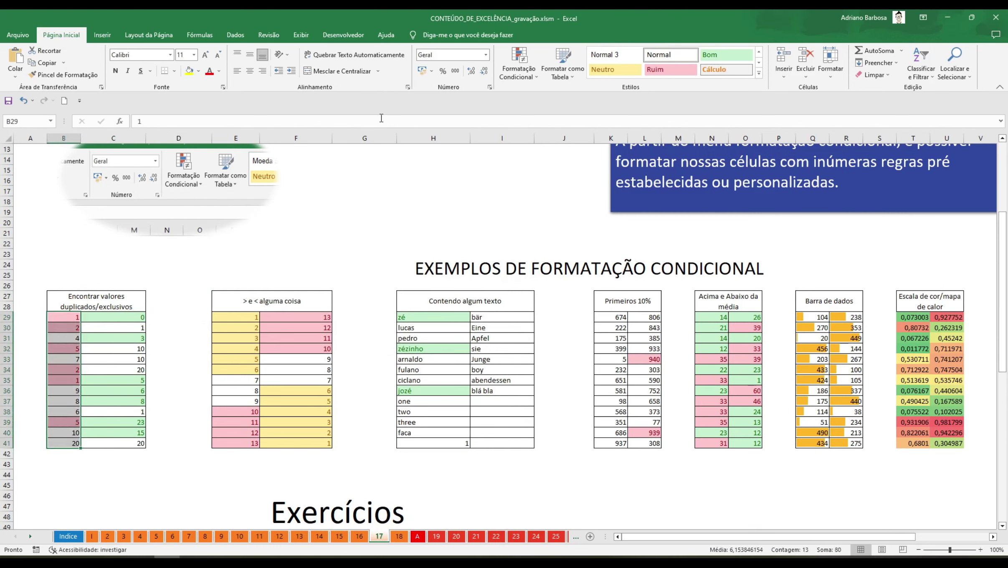
pyautogui.click(517, 71)
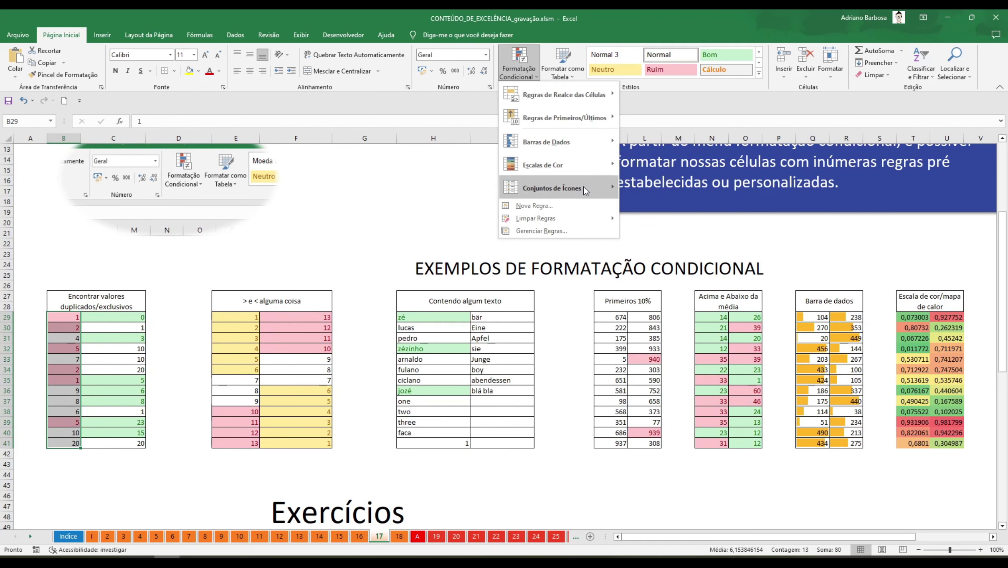
pyautogui.moveTo(584, 186)
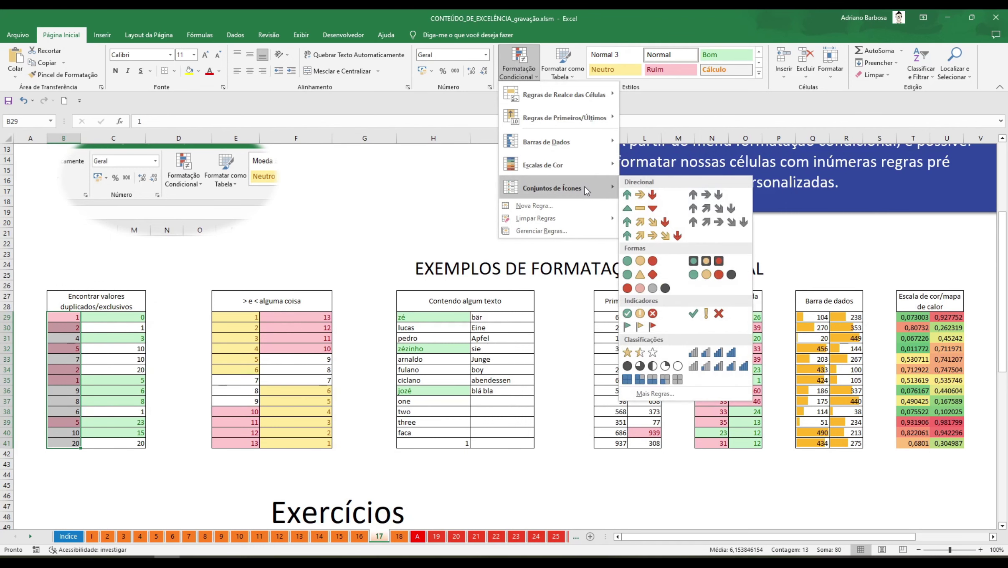
pyautogui.click(646, 194)
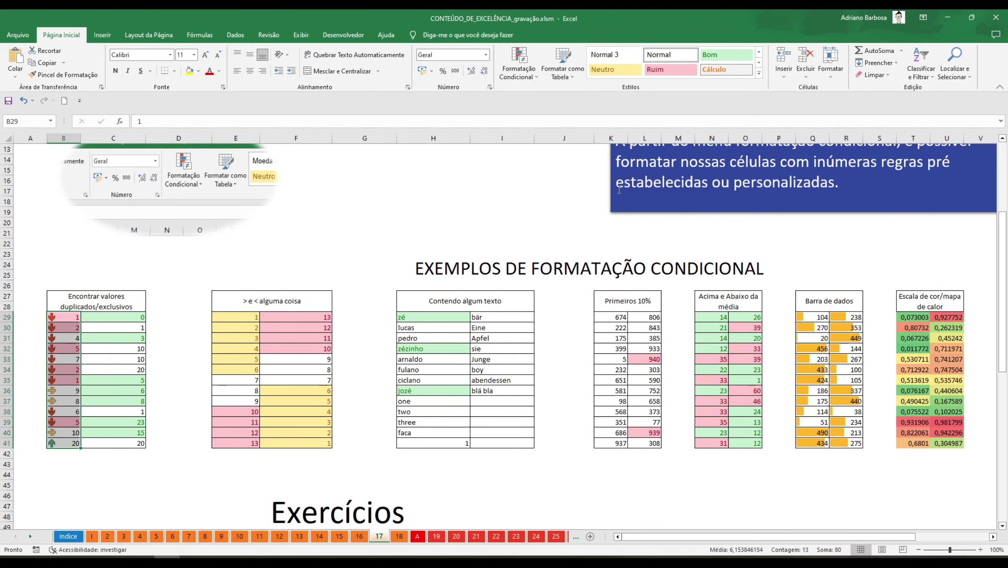
pyautogui.moveTo(71, 321); pyautogui.dragTo(71, 331)
pyautogui.click(70, 369)
pyautogui.moveTo(68, 319); pyautogui.dragTo(68, 328)
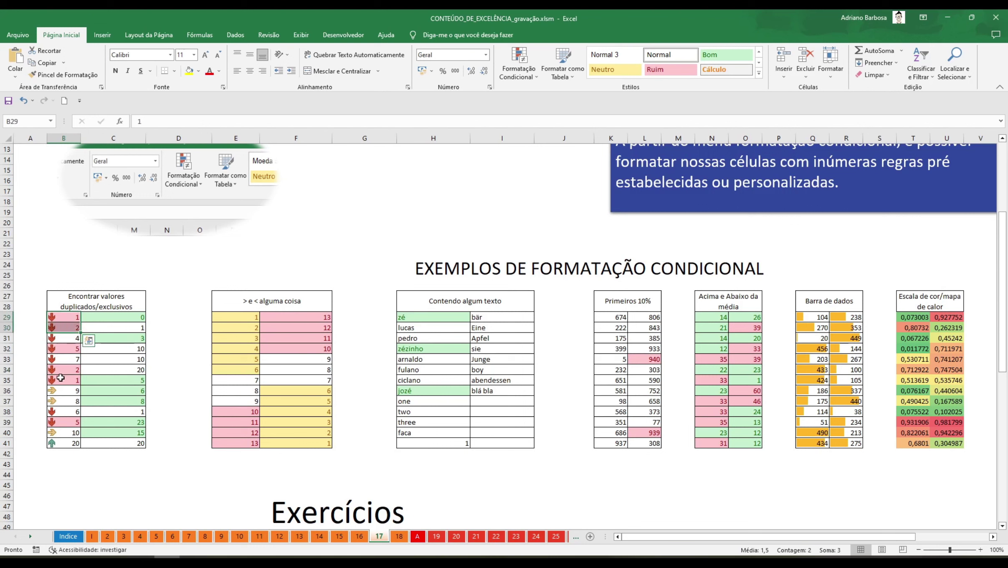
pyautogui.click(62, 440)
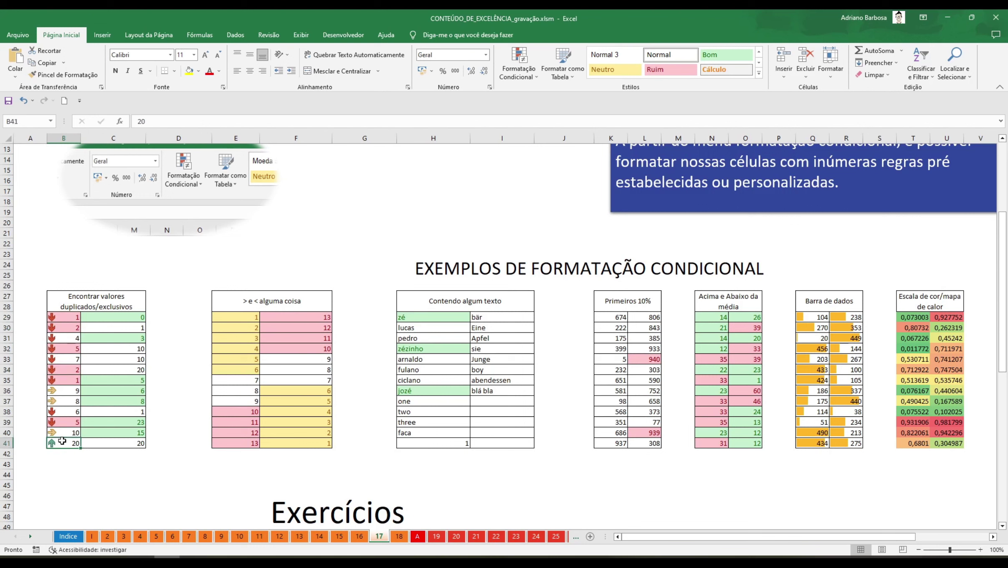
# Open the conditional formatting rules manager for B29:B41 and move the Conjunto de Ícones rule below Valores Duplicados
pyautogui.moveTo(68, 320); pyautogui.dragTo(69, 448)
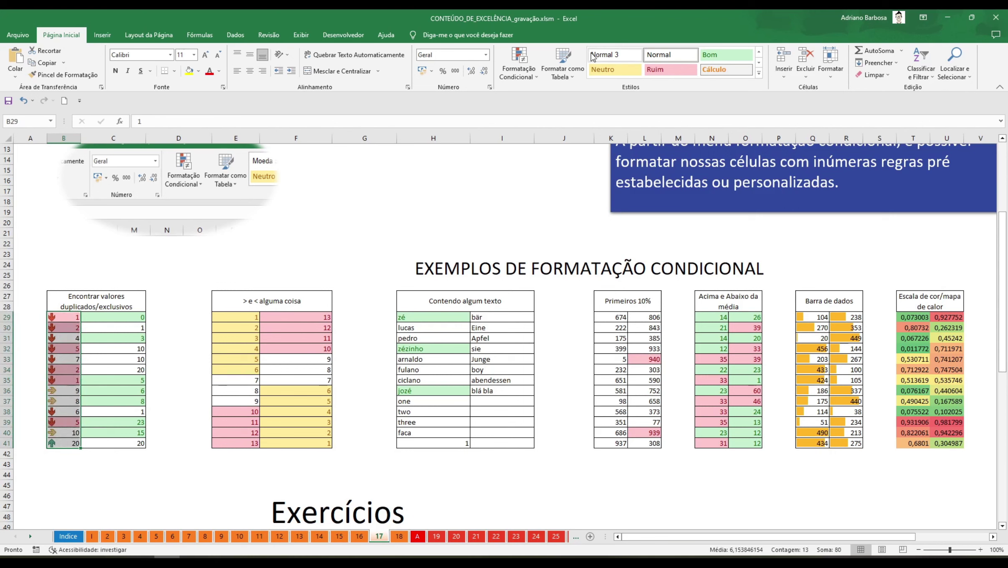
pyautogui.click(519, 67)
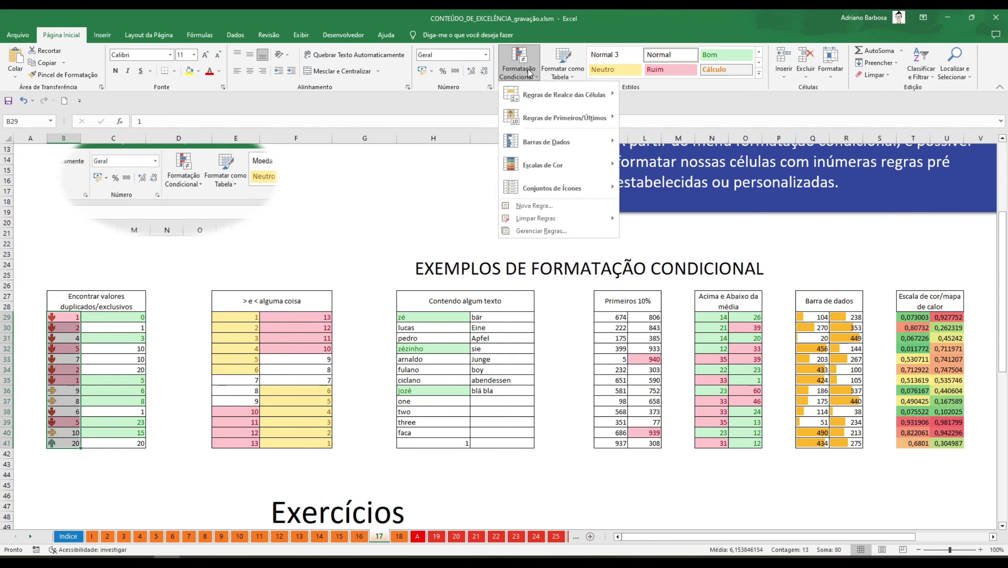
pyautogui.click(538, 232)
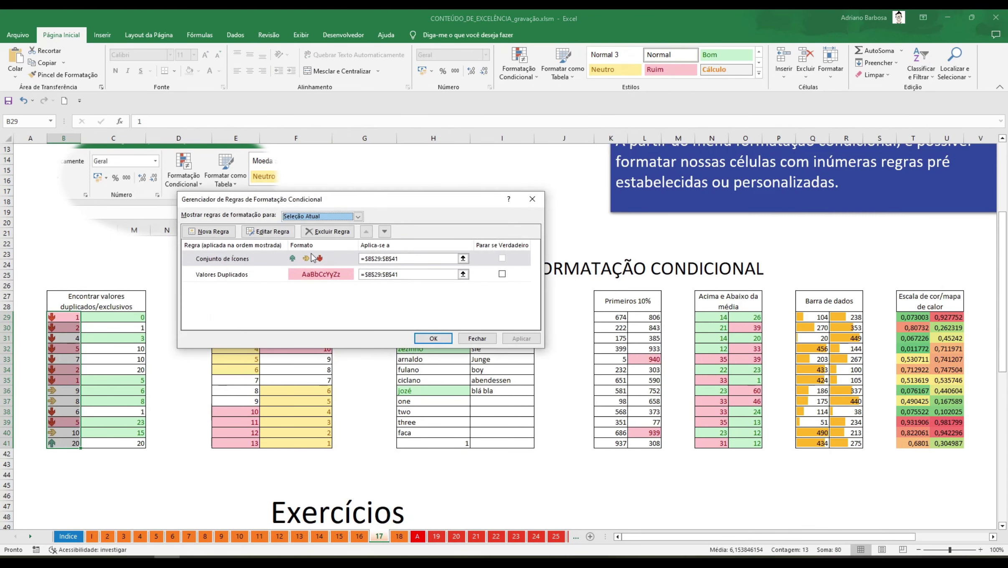
pyautogui.click(272, 279)
pyautogui.click(271, 260)
pyautogui.click(271, 279)
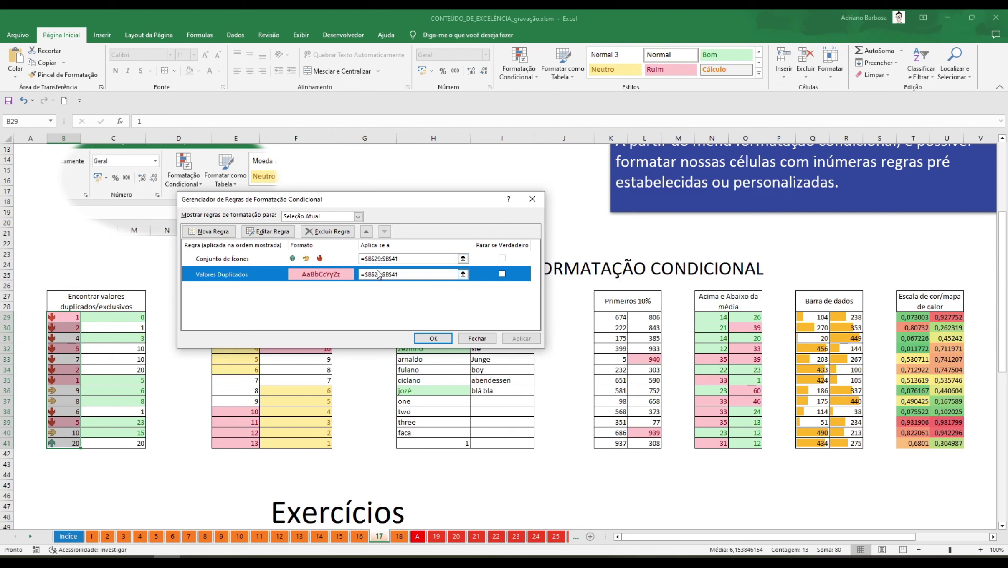
pyautogui.click(229, 263)
pyautogui.click(384, 231)
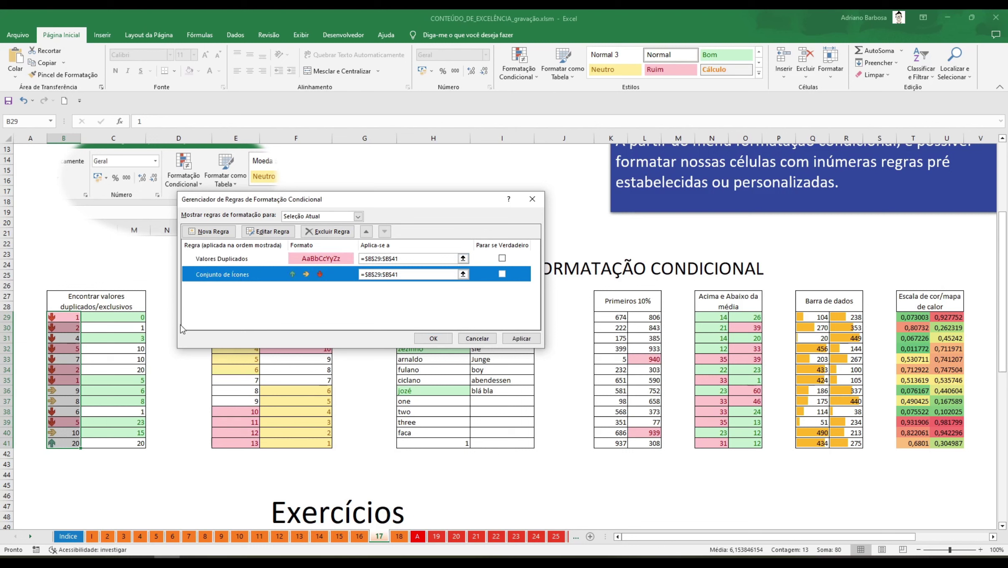
# Enable "Parar se Verdadeiro" for the Valores Duplicados rule and apply it to B29:B41
pyautogui.click(254, 263)
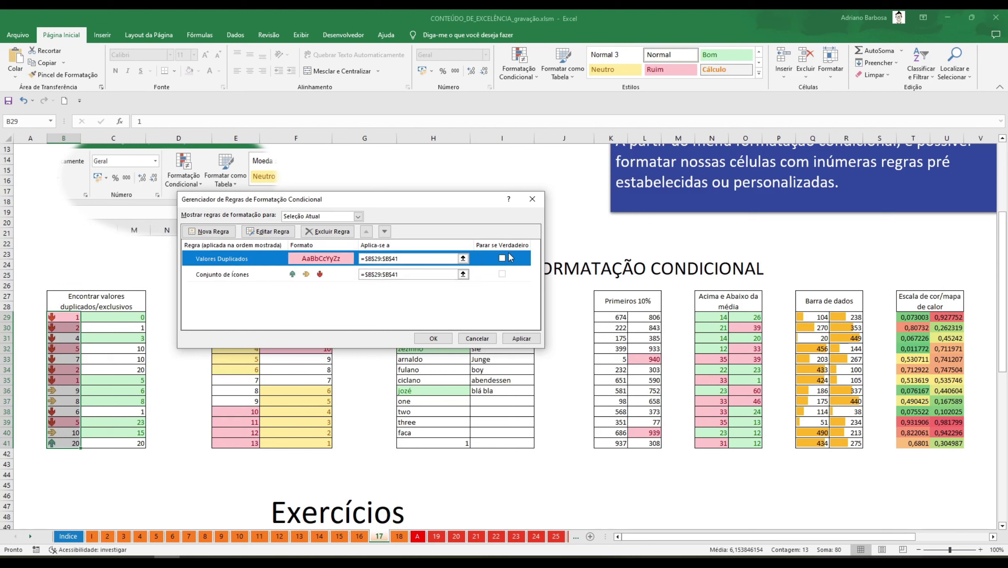
pyautogui.click(501, 258)
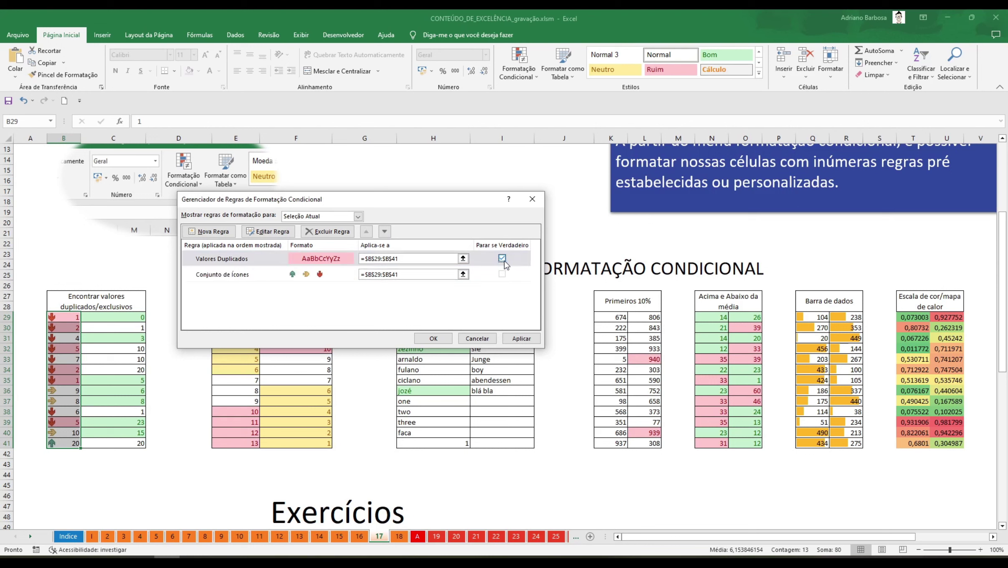
pyautogui.click(522, 338)
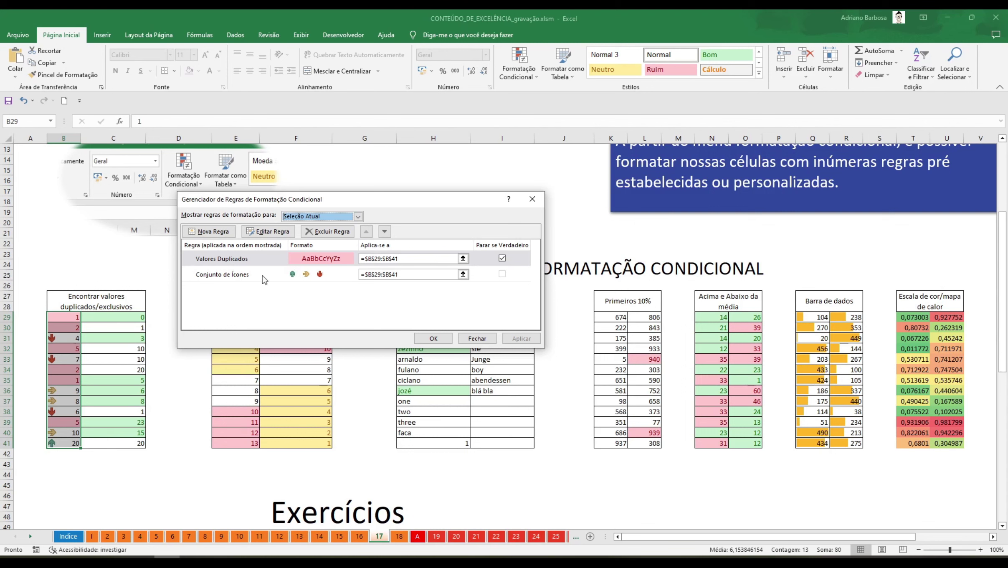
# Turn off "Parar se Verdadeiro" for the Valores Duplicados rule, apply the change and close the rules manager
pyautogui.click(502, 259)
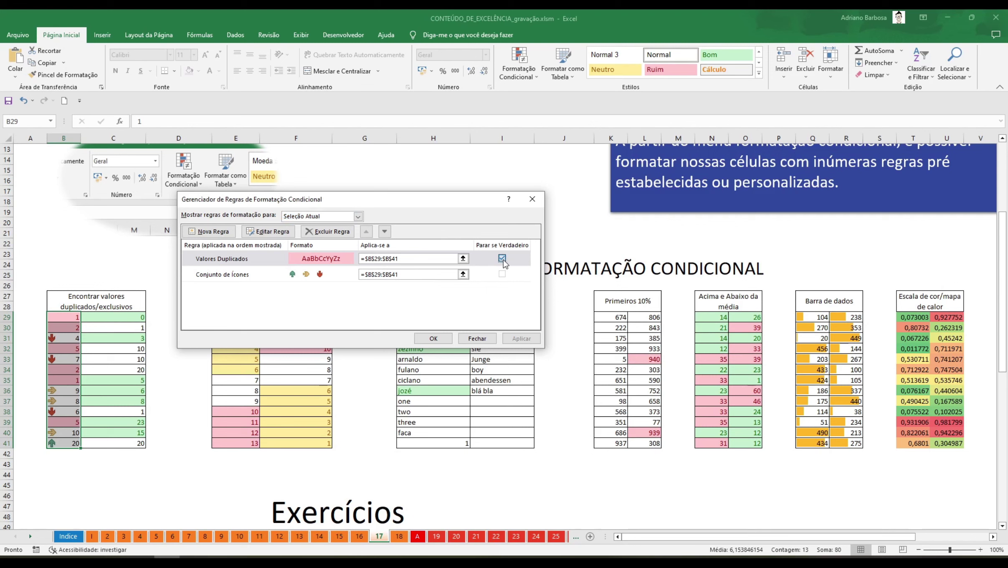
pyautogui.click(520, 337)
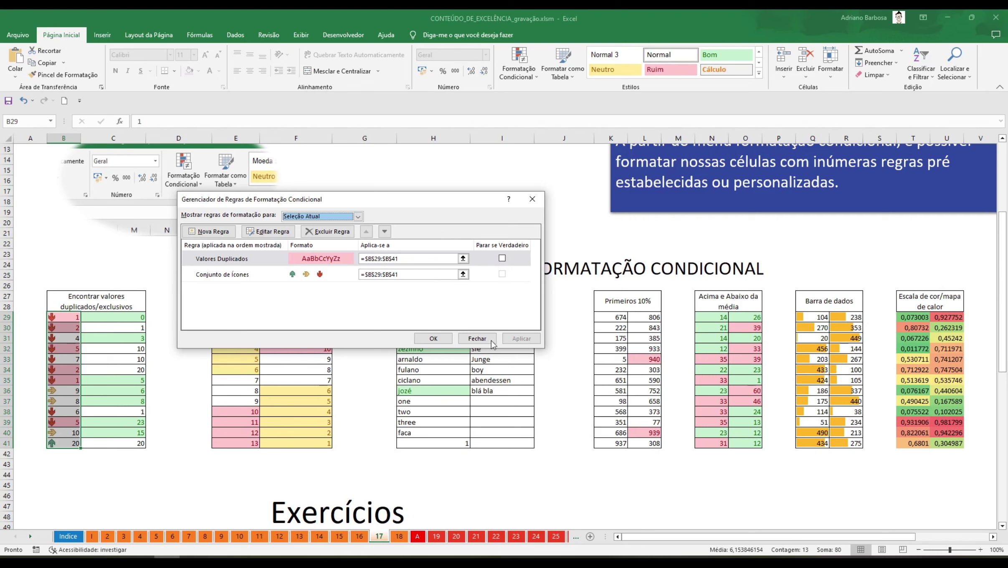
pyautogui.click(435, 340)
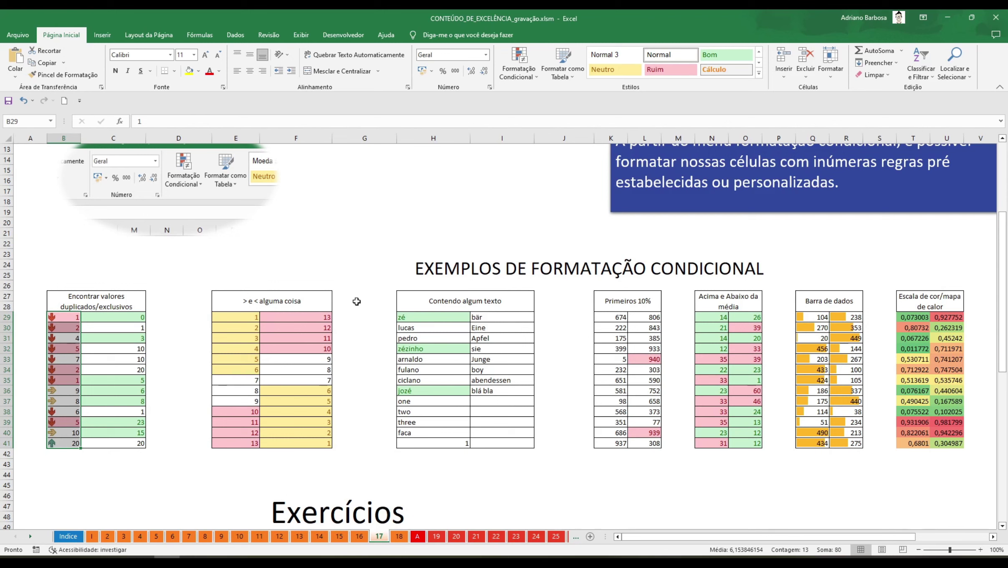
# Examine which low and high values are highlighted in the "> e < alguma coisa" table, E29:F41
pyautogui.moveTo(241, 328); pyautogui.dragTo(238, 412)
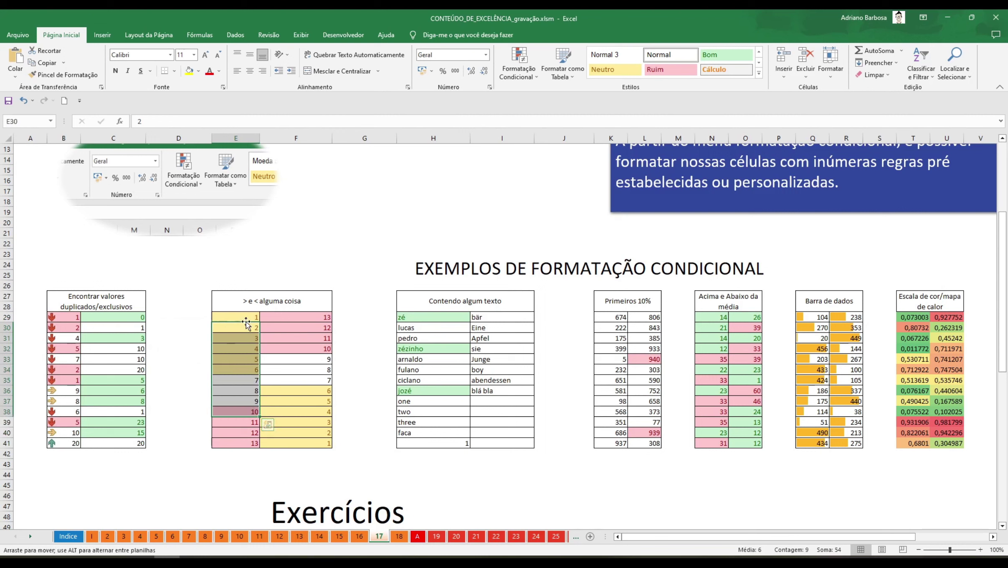
pyautogui.click(249, 308)
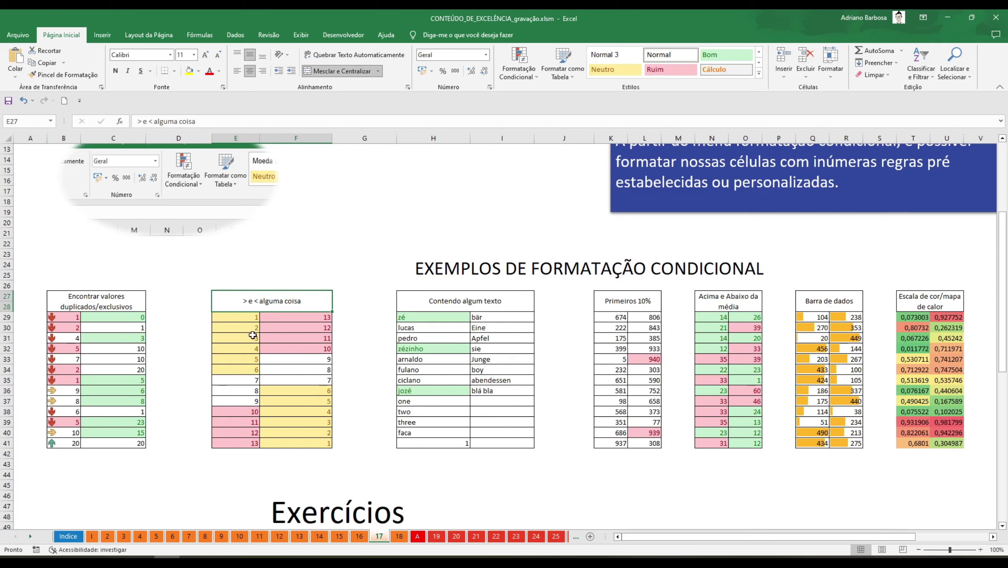
pyautogui.moveTo(239, 317)
pyautogui.mouseDown()
pyautogui.moveTo(256, 382)
pyautogui.moveTo(244, 369)
pyautogui.moveTo(240, 320)
pyautogui.mouseUp()
pyautogui.click(289, 369)
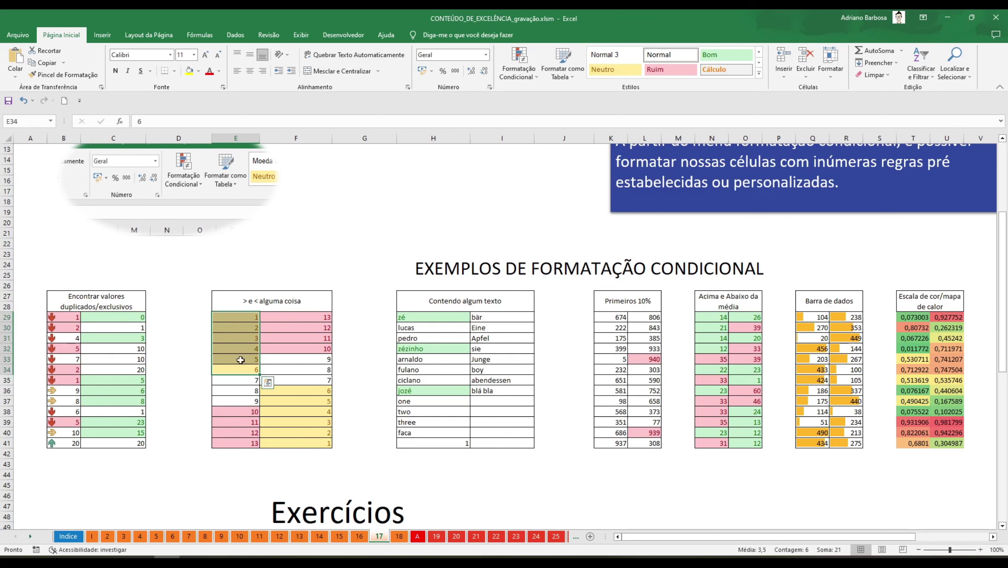
pyautogui.moveTo(252, 410); pyautogui.dragTo(248, 447)
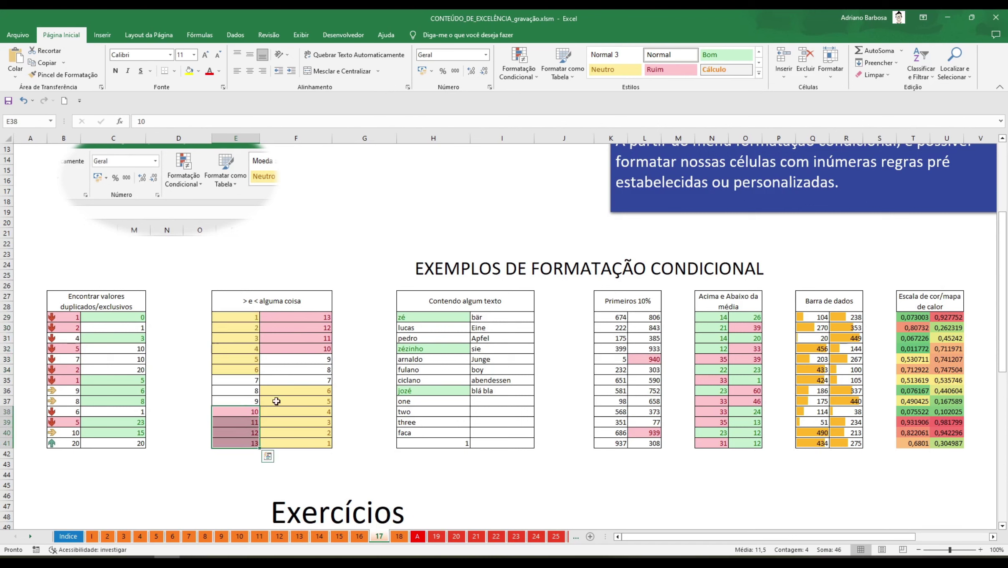
pyautogui.moveTo(307, 350); pyautogui.dragTo(306, 318)
pyautogui.moveTo(307, 398); pyautogui.dragTo(311, 445)
pyautogui.moveTo(252, 329); pyautogui.dragTo(308, 449)
pyautogui.click(305, 390)
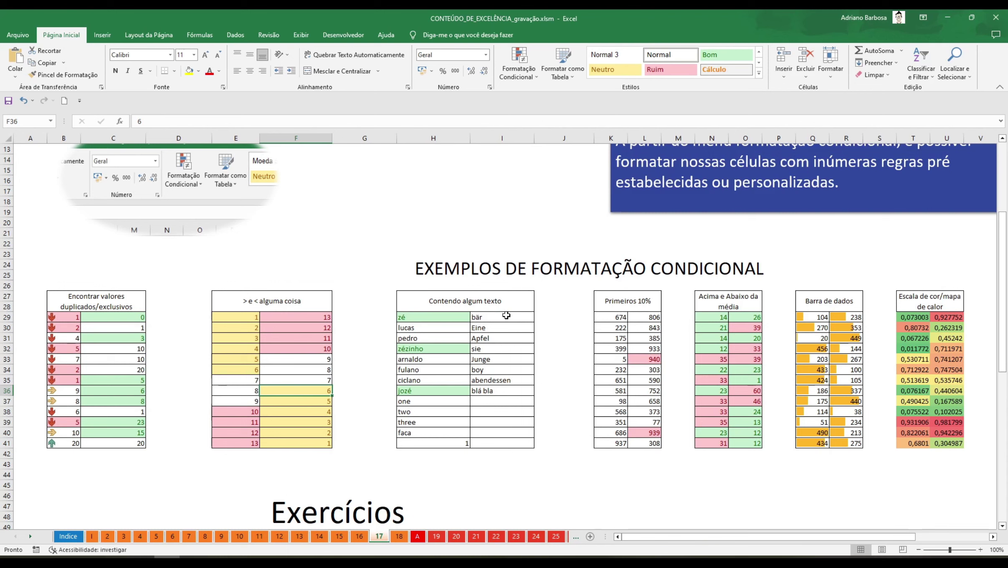
# Examine the "Contendo algum texto" table and its cells highlighted for containing a given text in column H
pyautogui.click(486, 307)
pyautogui.click(442, 327)
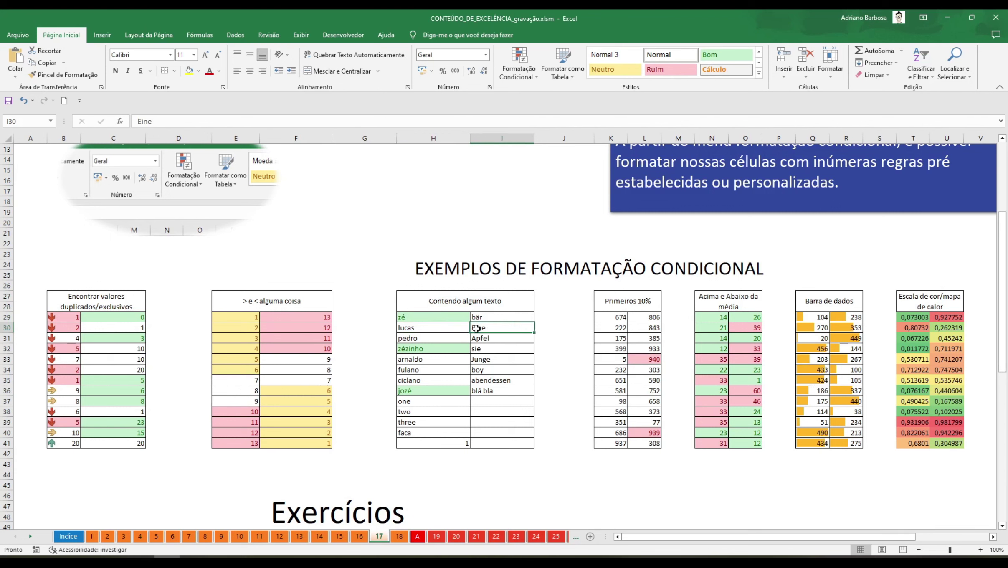
pyautogui.moveTo(447, 301); pyautogui.dragTo(461, 445)
pyautogui.click(422, 352)
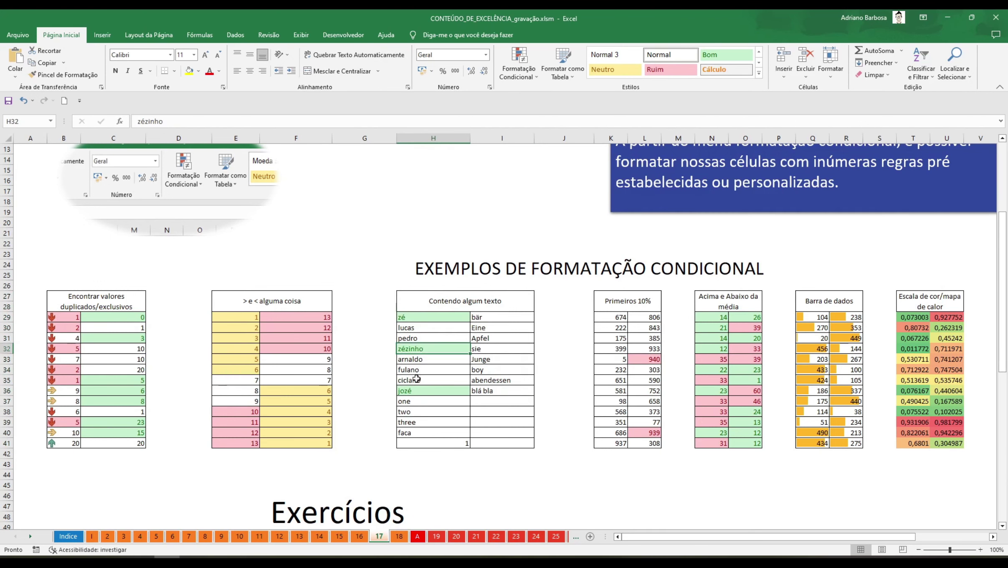
pyautogui.click(414, 319)
pyautogui.click(427, 393)
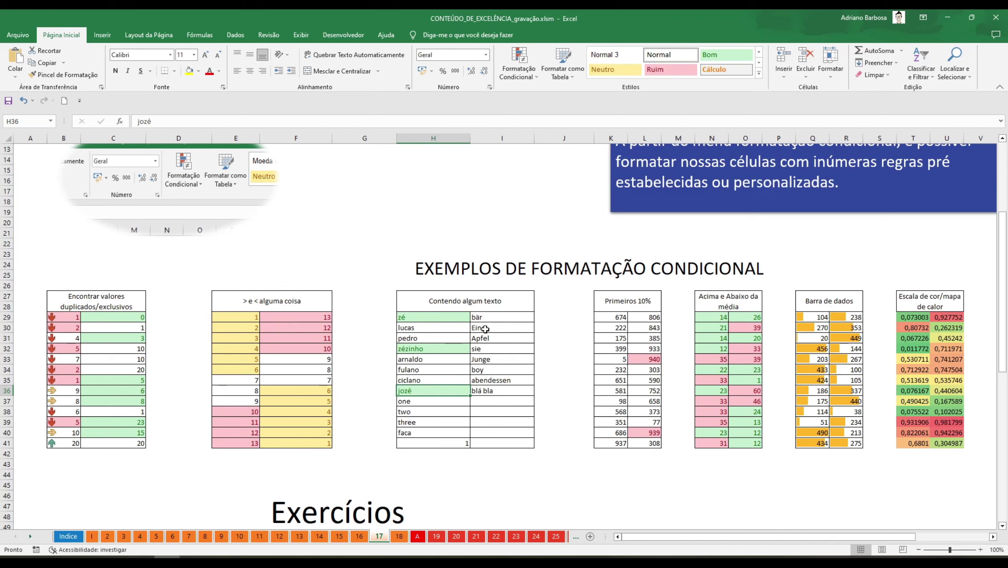
# Review the Primeiros 10% rule applied to K29:L41 in the rules manager, close it and inspect the highlighted values
pyautogui.click(634, 299)
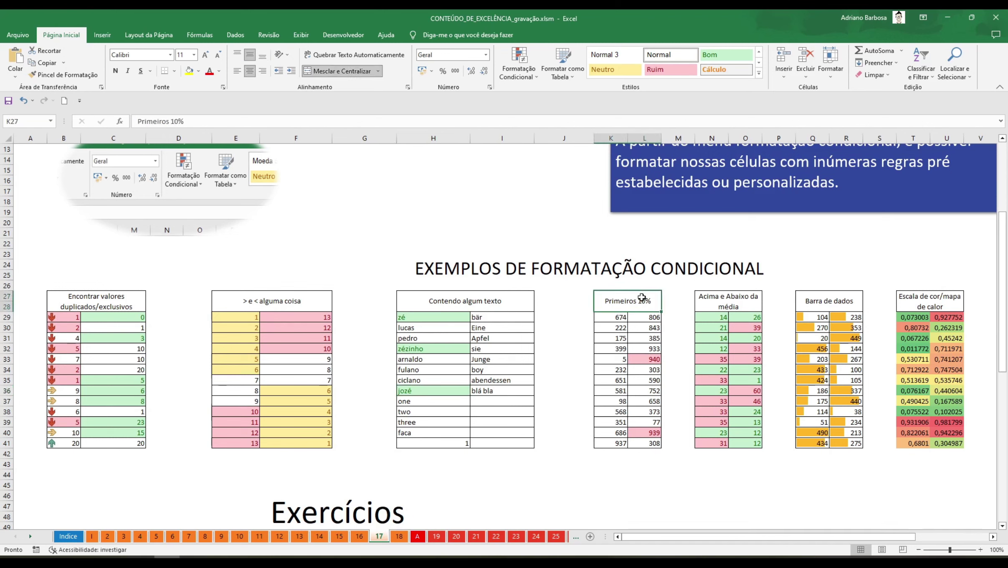
pyautogui.click(623, 326)
pyautogui.click(645, 329)
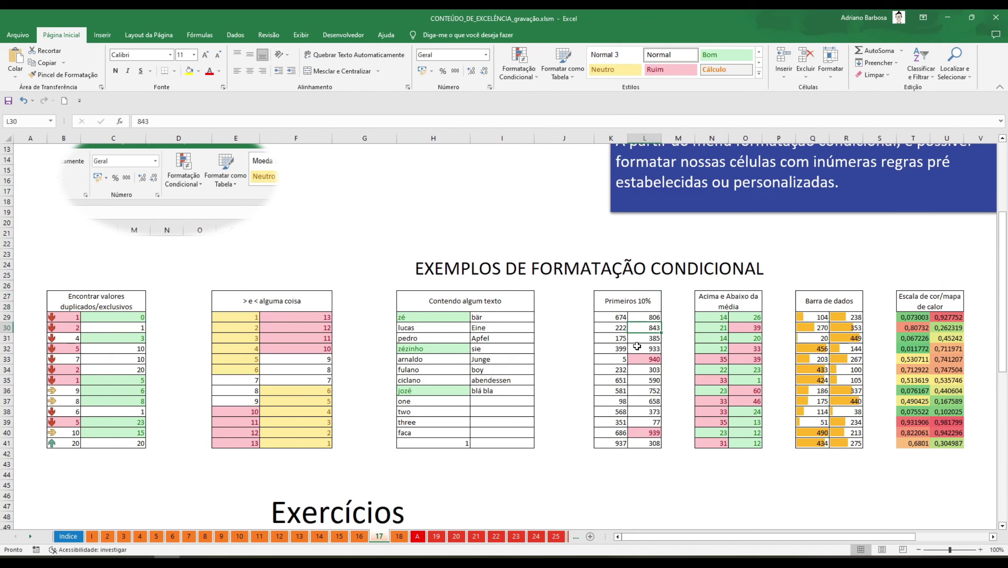
pyautogui.moveTo(637, 316); pyautogui.dragTo(619, 439)
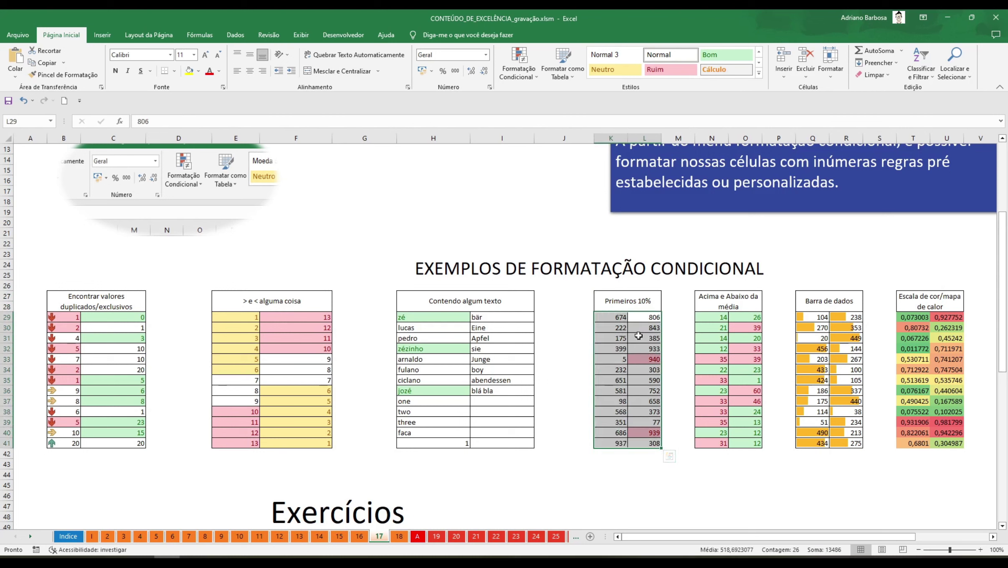
pyautogui.click(634, 320)
pyautogui.moveTo(601, 317); pyautogui.dragTo(639, 443)
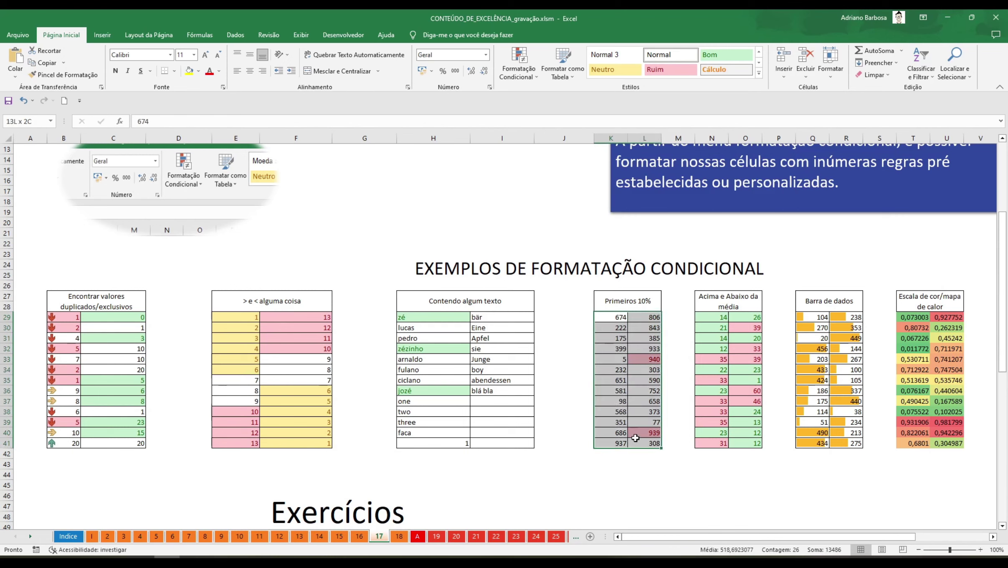
pyautogui.click(519, 67)
pyautogui.click(522, 231)
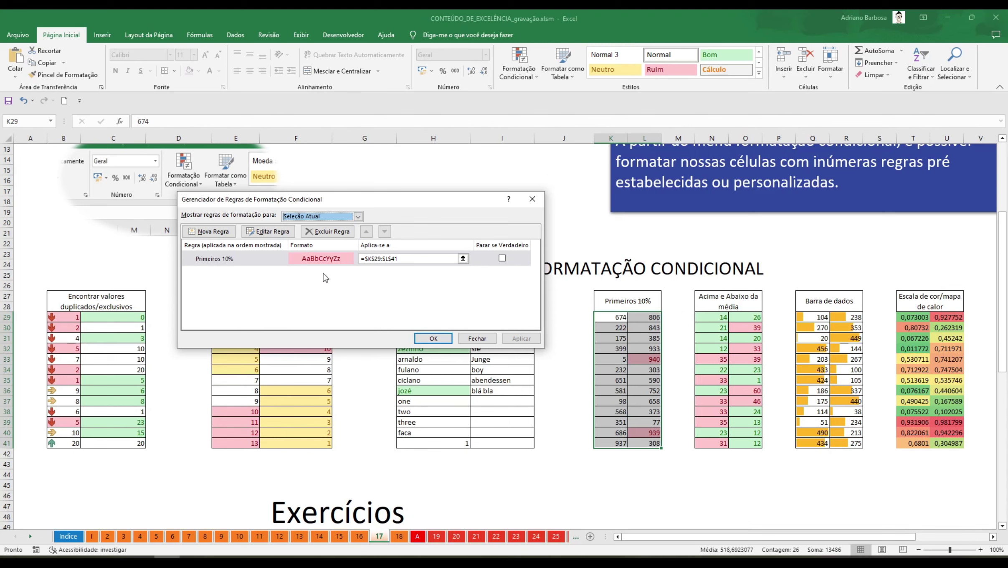
pyautogui.click(479, 338)
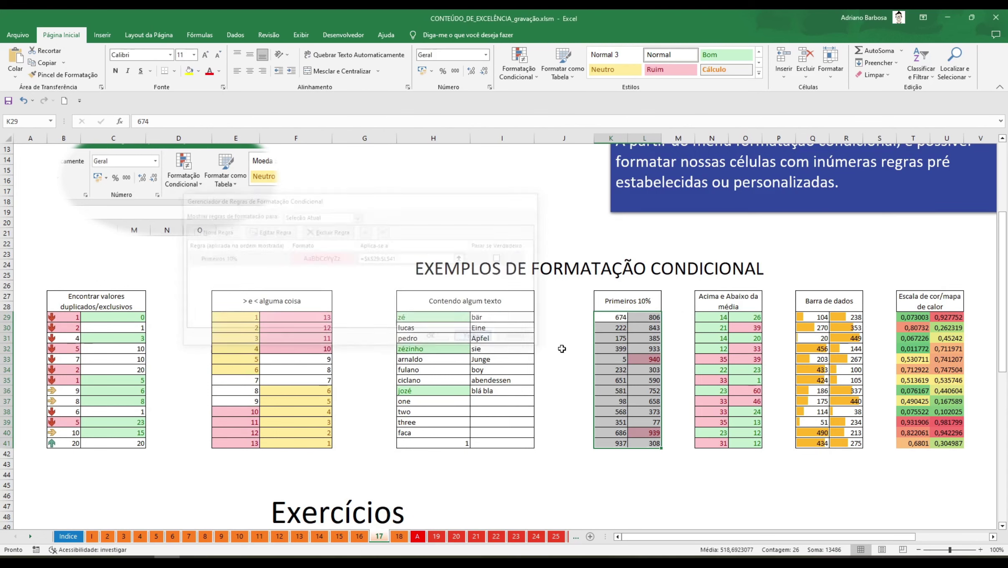
pyautogui.click(647, 361)
pyautogui.click(648, 442)
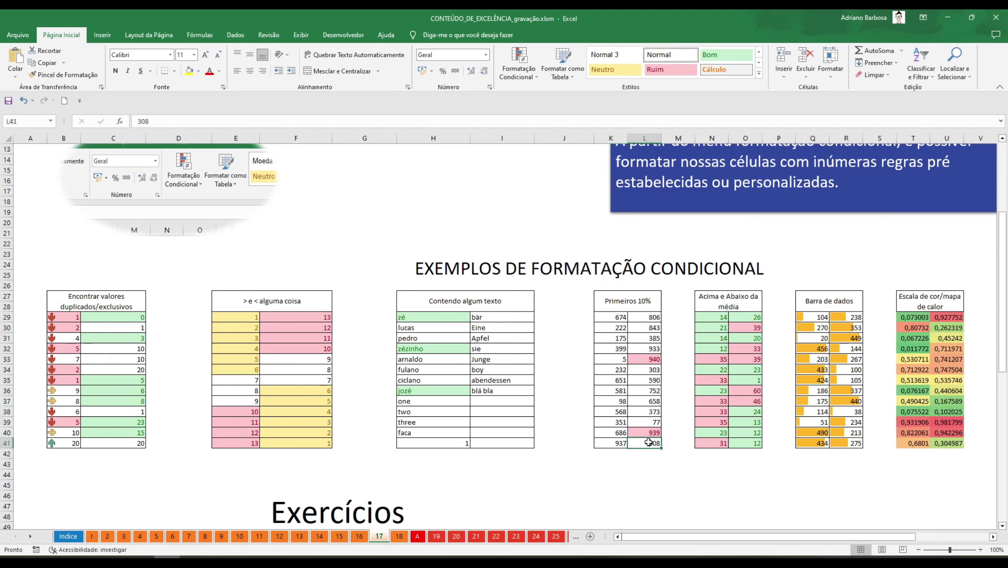
pyautogui.click(641, 360)
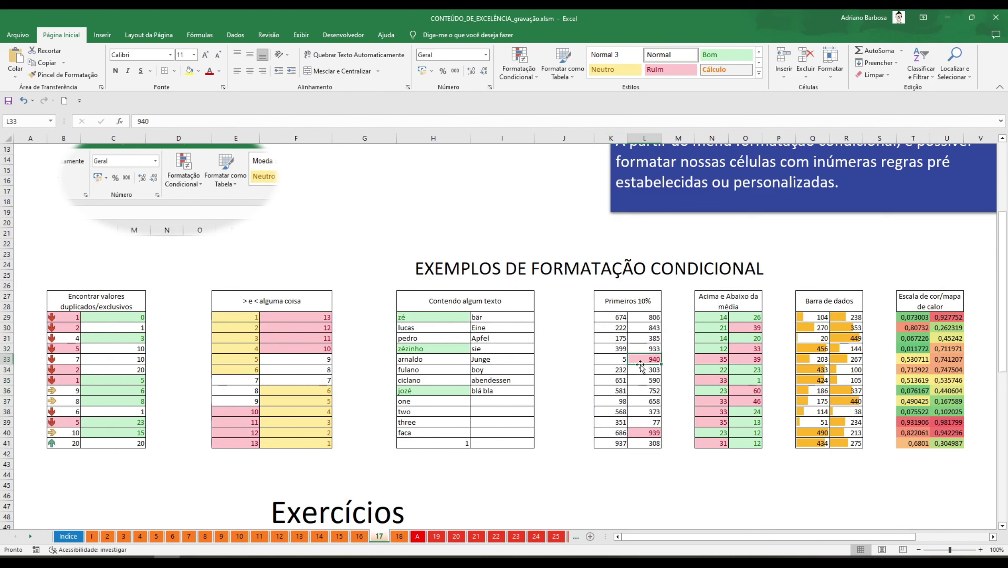
# Enter the formula =SOMA(K29:L41) in cell K43 to total the Primeiros 10% table
pyautogui.click(613, 466)
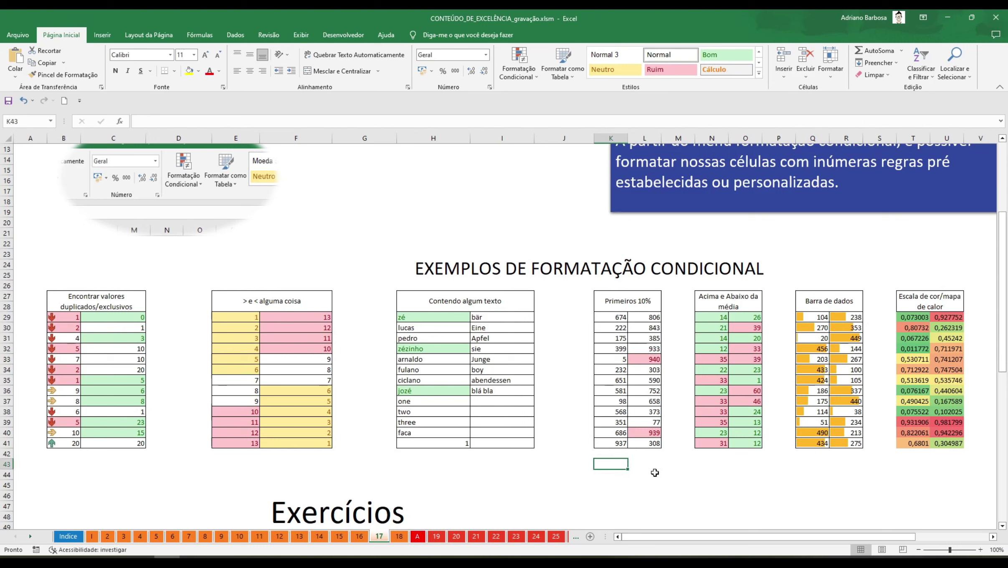
pyautogui.write('=SOMA(')
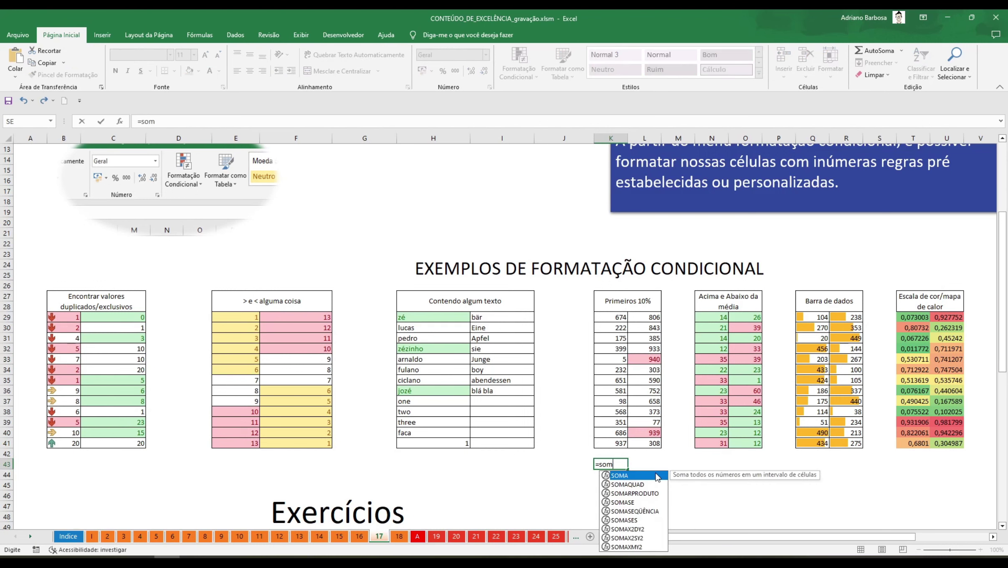
pyautogui.press('Up')
pyautogui.press('Up')
pyautogui.press('Up')
pyautogui.press('Up')
pyautogui.press('Up')
pyautogui.press('Up')
pyautogui.press('Up')
pyautogui.press('Up')
pyautogui.press('Up')
pyautogui.press('Up')
pyautogui.press('Up')
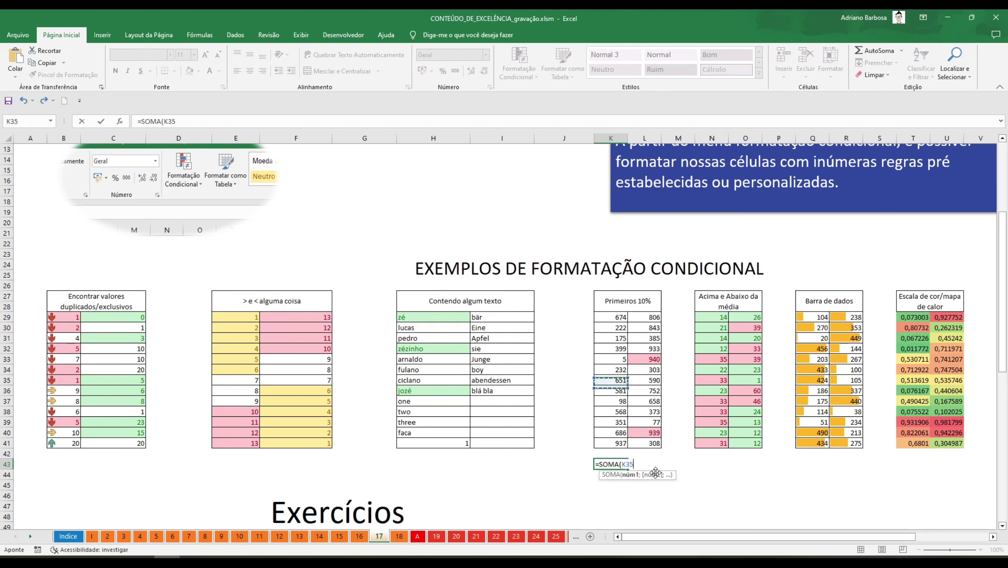
pyautogui.press('Up')
pyautogui.press('Up')
pyautogui.press('Up')
pyautogui.hotkey('shift', 'Right')
pyautogui.hotkey('shift', 'Down')
pyautogui.hotkey('shift', 'Down')
pyautogui.hotkey('ctrl', 'shift', 'Down')
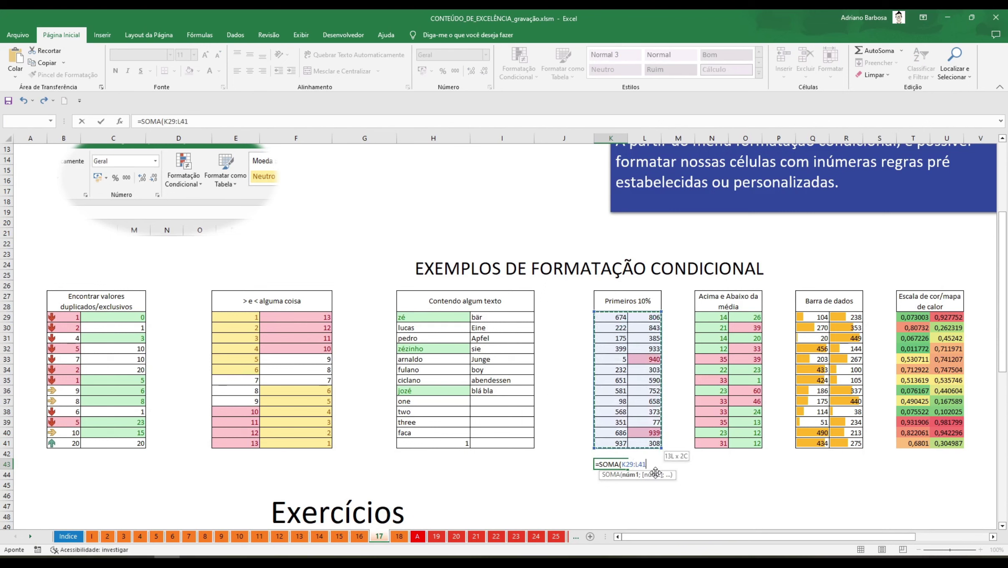
pyautogui.write(')')
pyautogui.press('Tab')
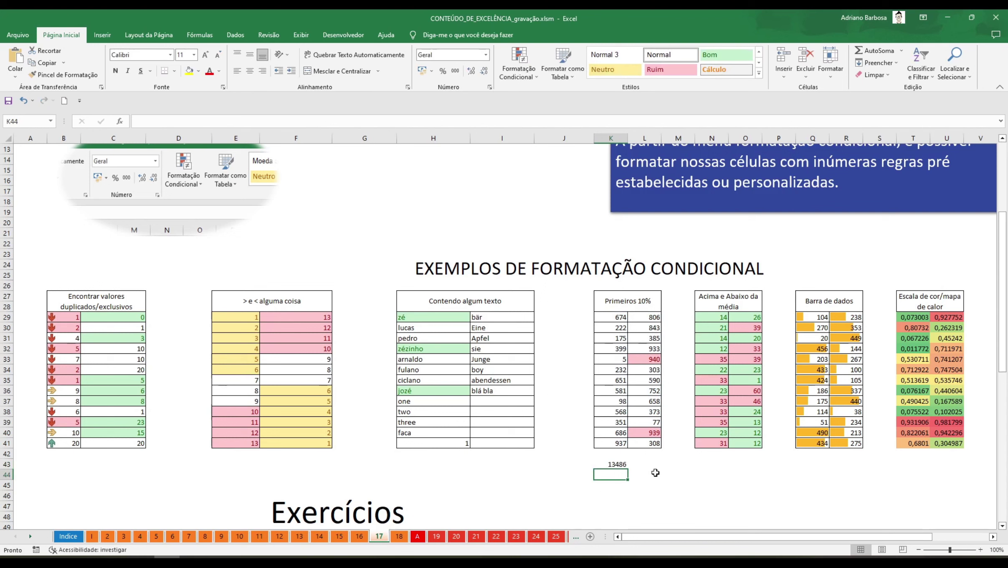
# Enter the formula =L40+L33 in cell L43 to add the two highlighted values of the Primeiros 10% table
pyautogui.write('=')
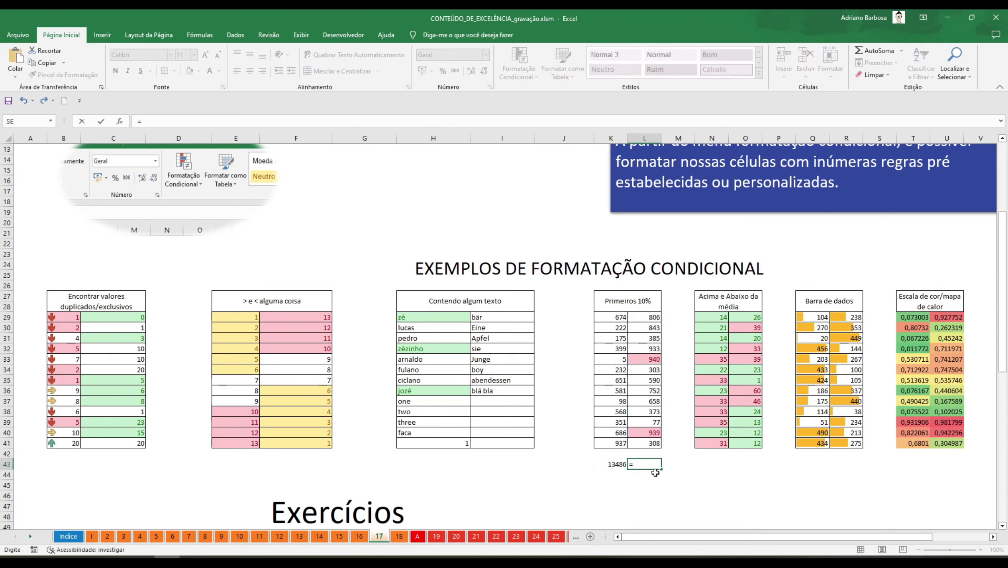
pyautogui.press('Up')
pyautogui.press('Up')
pyautogui.press('Up')
pyautogui.write('+')
pyautogui.press('Up')
pyautogui.press('Up')
pyautogui.press('Up')
pyautogui.press('Up')
pyautogui.press('Up')
pyautogui.press('Up')
pyautogui.press('Up')
pyautogui.press('Up')
pyautogui.press('Up')
pyautogui.press('Up')
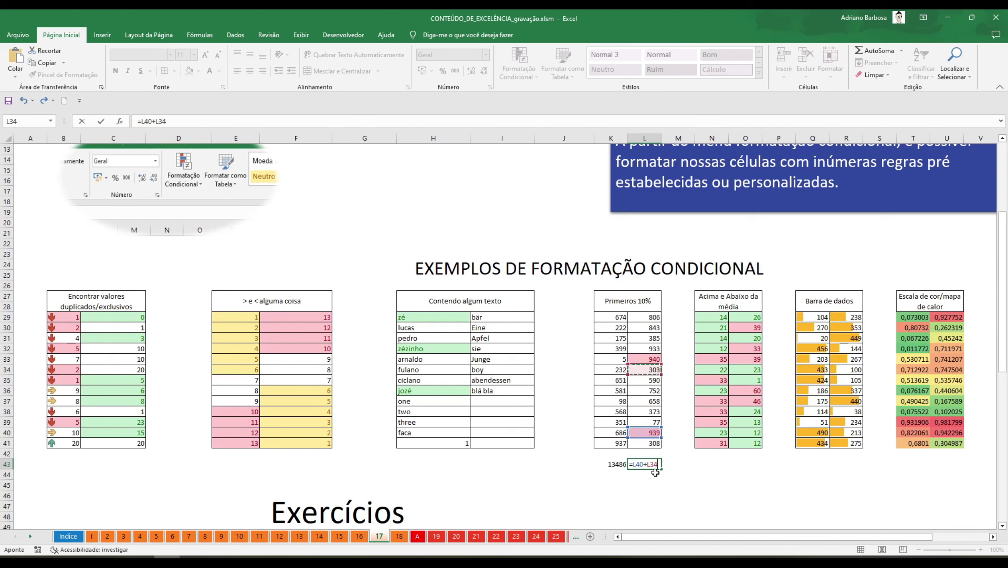
pyautogui.press('Return')
# Enter the formula =L43/K43 in cell L44 and format it as a percentage with two decimal places
pyautogui.write('=')
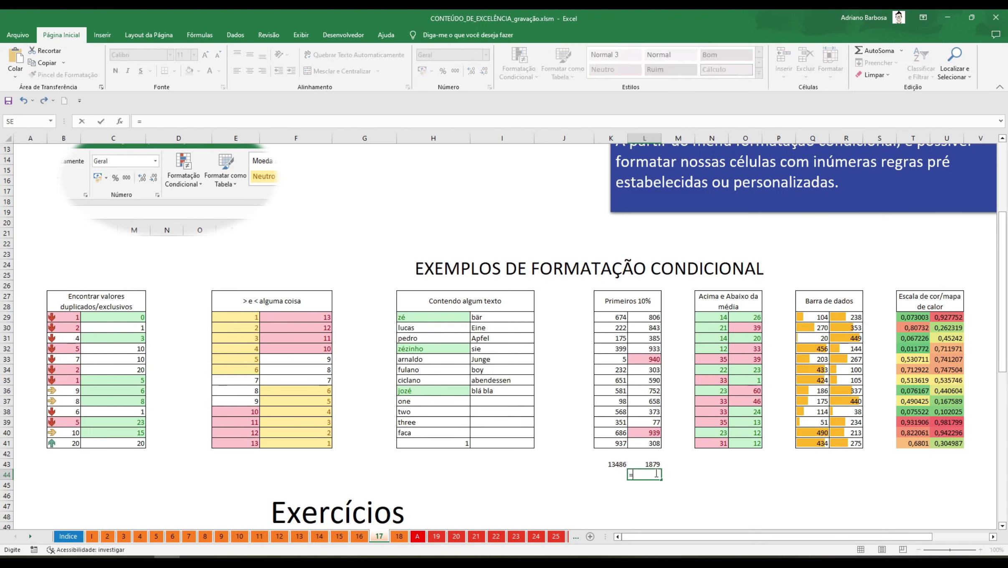
pyautogui.press('Up')
pyautogui.write('/')
pyautogui.press('Up')
pyautogui.press('Left')
pyautogui.hotkey('ctrl', 'Return')
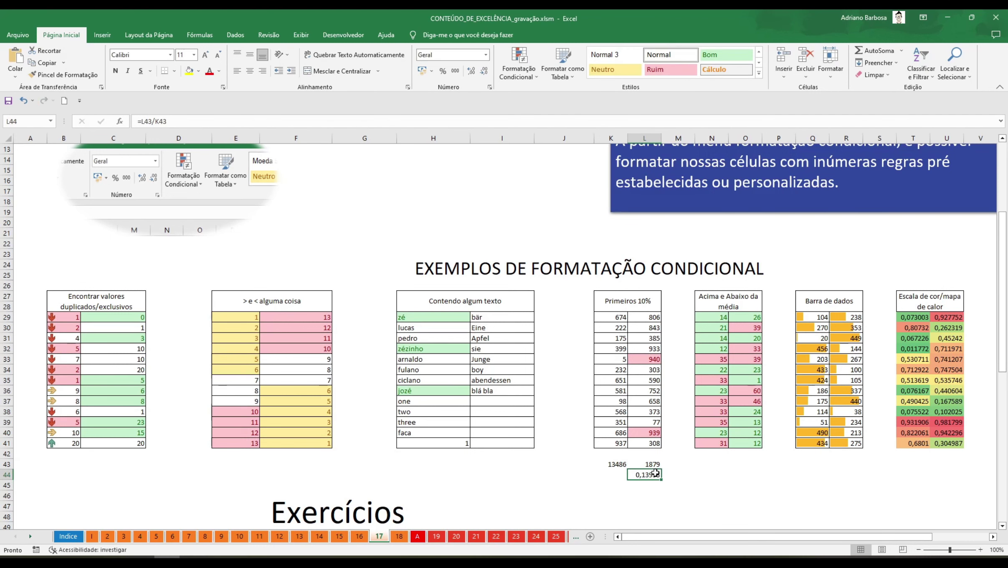
pyautogui.click(443, 71)
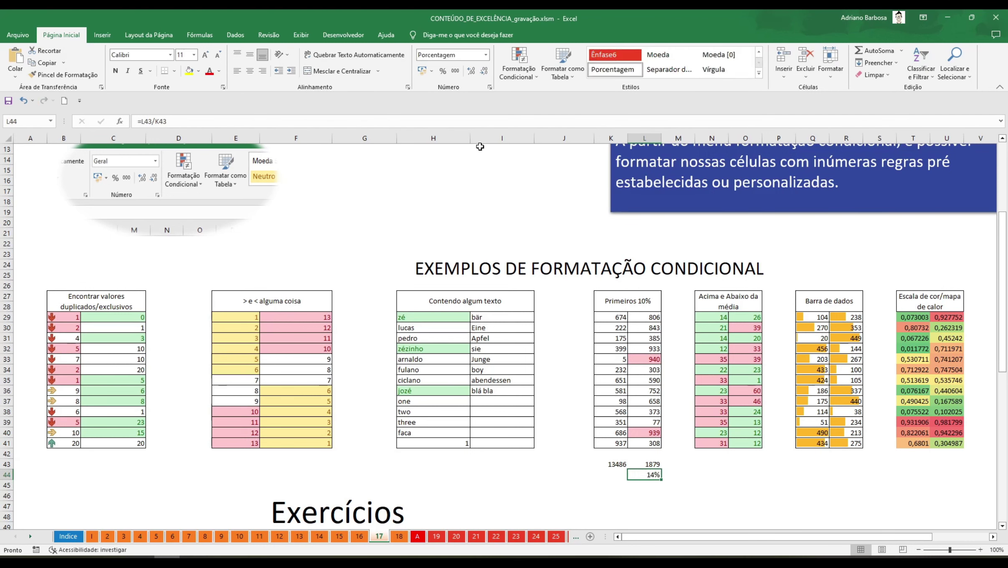
pyautogui.click(471, 71)
pyautogui.click(470, 71)
# Compare the unhighlighted value in L32 with the highlighted one in L40 of the Primeiros 10% table
pyautogui.click(645, 351)
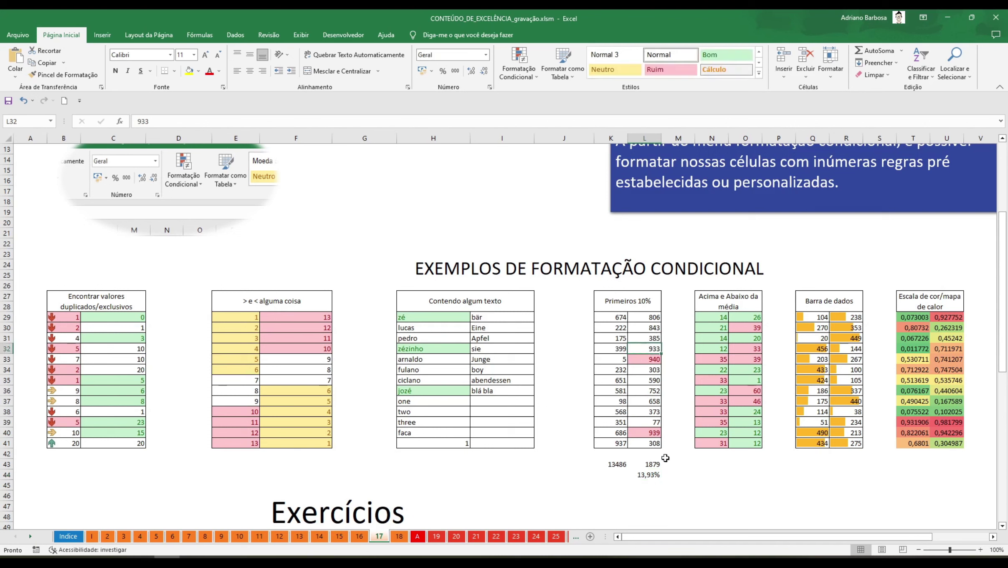
pyautogui.keyDown('ctrl'); pyautogui.click(650, 430); pyautogui.keyUp('ctrl')
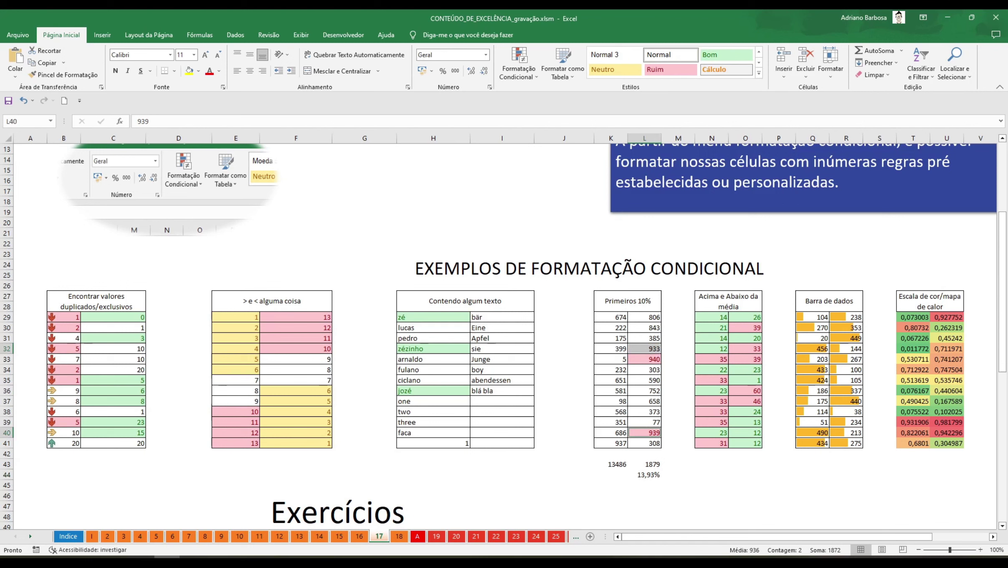
pyautogui.click(218, 562)
# Enter the formula =L33/K43 in cell M33 and format it as a percentage with one decimal place
pyautogui.click(683, 354)
pyautogui.click(679, 359)
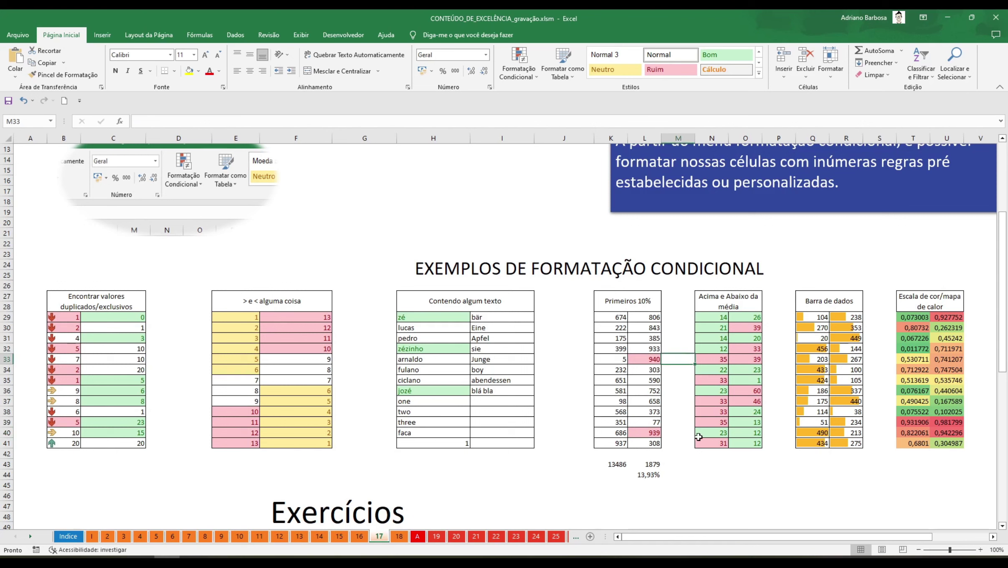
pyautogui.write('=')
pyautogui.press('Left')
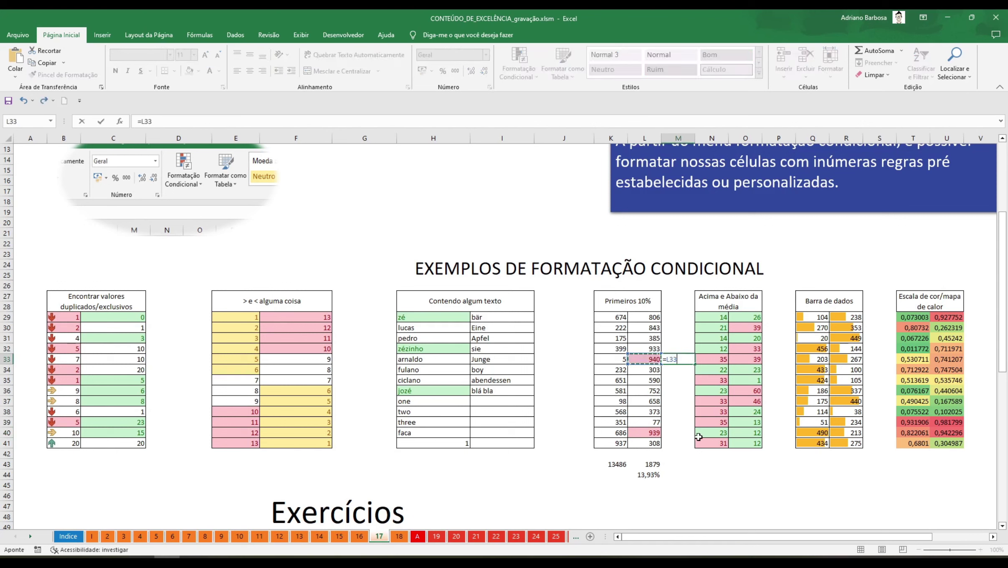
pyautogui.write('/')
pyautogui.press('Down')
pyautogui.press('Down')
pyautogui.press('Down')
pyautogui.press('Down')
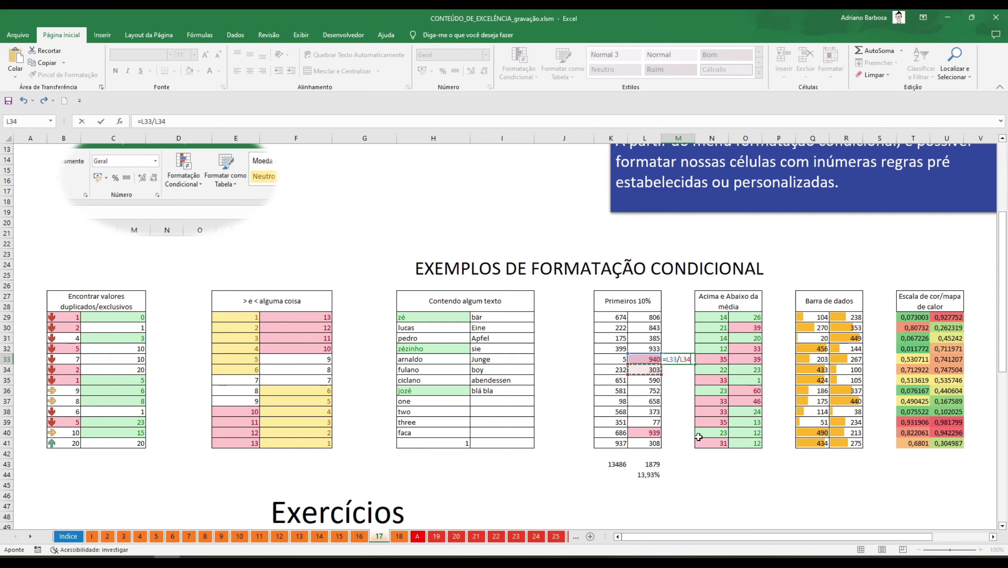
pyautogui.press('Down')
pyautogui.press('Down')
pyautogui.press('Down')
pyautogui.press('Down')
pyautogui.press('Down')
pyautogui.press('Down')
pyautogui.press('Left')
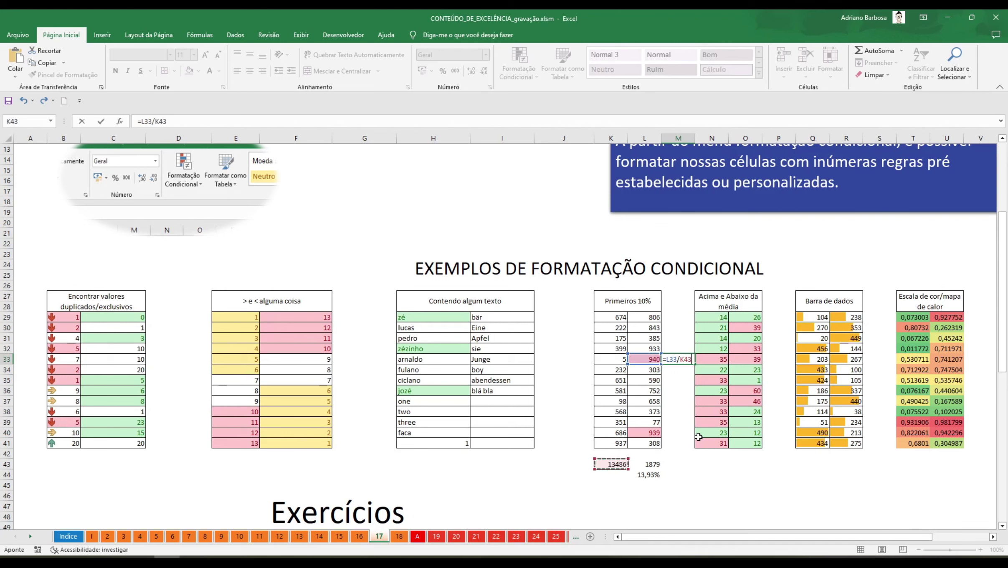
pyautogui.press('Return')
pyautogui.press('Up')
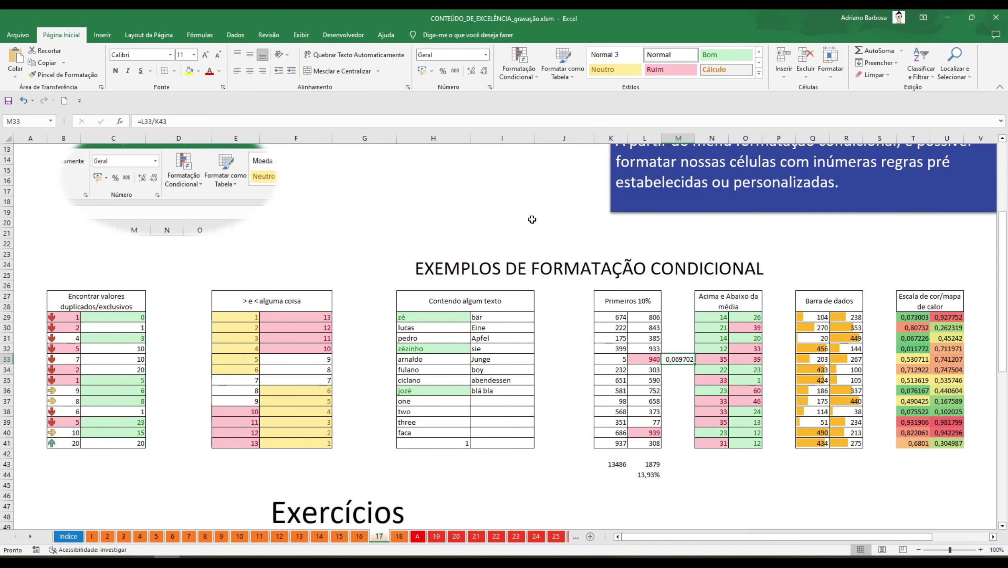
pyautogui.click(443, 71)
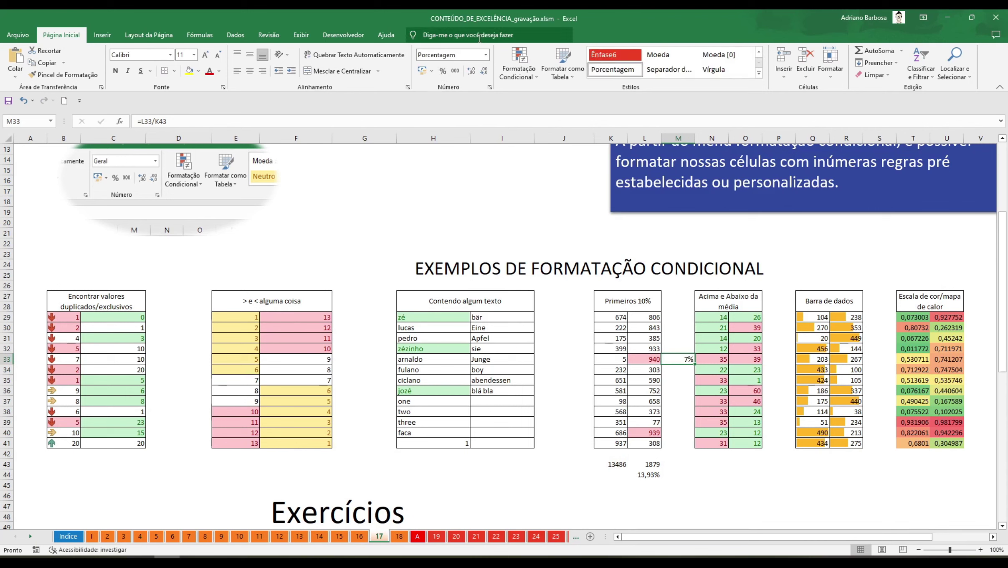
pyautogui.click(471, 71)
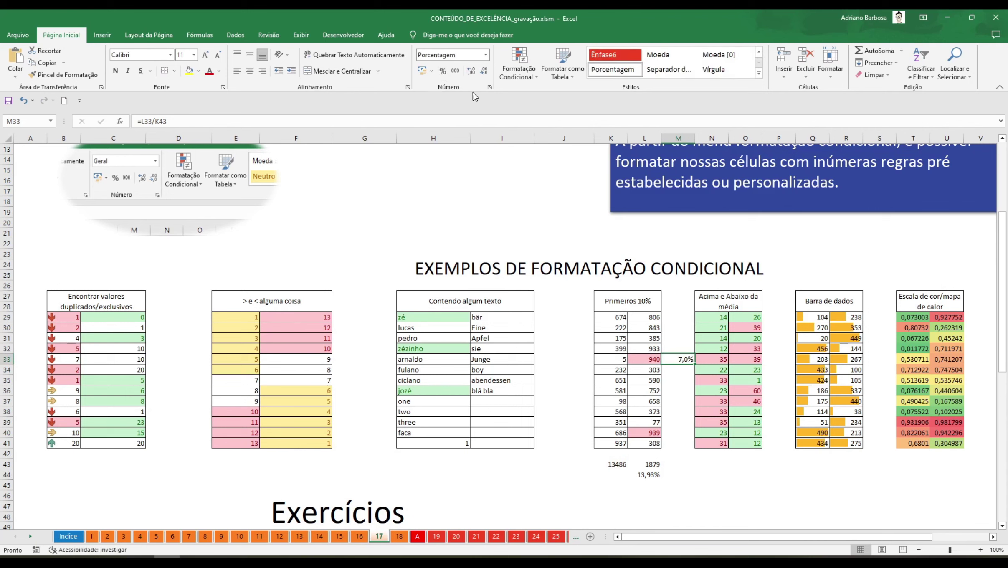
# Enter the formula =L40/K43 in cell M40 and format it as a percentage with one decimal place
pyautogui.click(680, 434)
pyautogui.write('=')
pyautogui.press('Left')
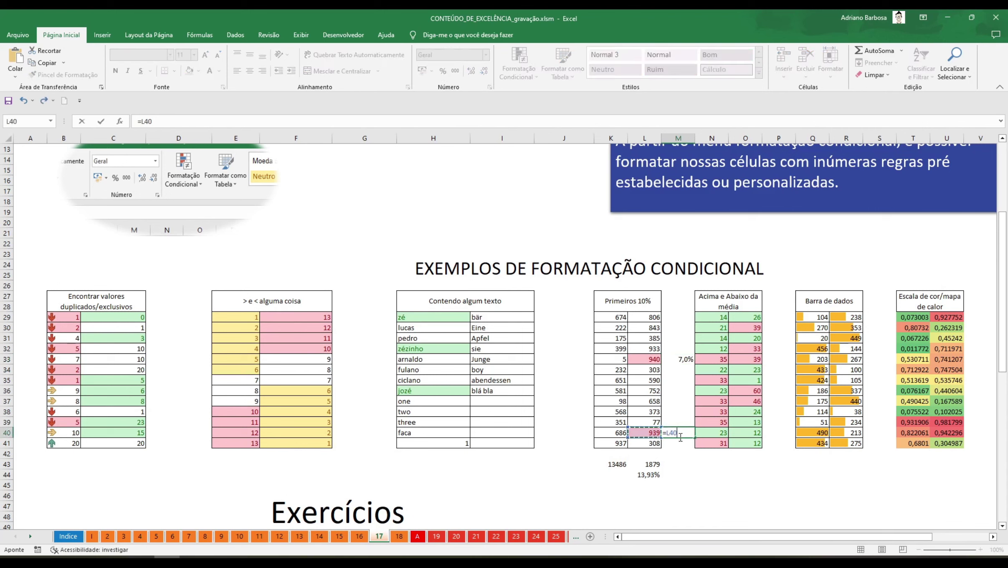
pyautogui.write('/')
pyautogui.press('Left')
pyautogui.press('Down')
pyautogui.press('Down')
pyautogui.press('Down')
pyautogui.press('Left')
pyautogui.hotkey('ctrl', 'Return')
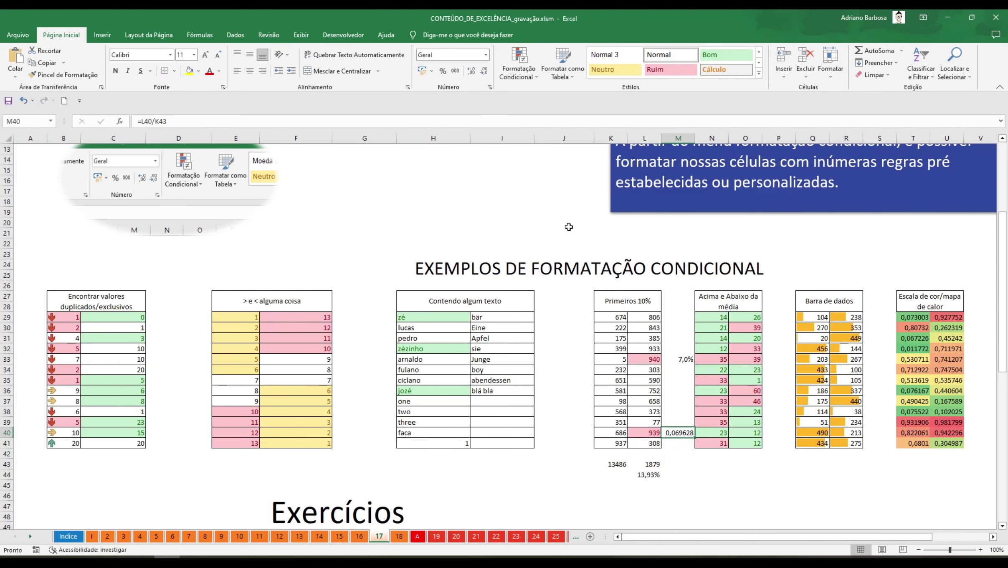
pyautogui.click(442, 71)
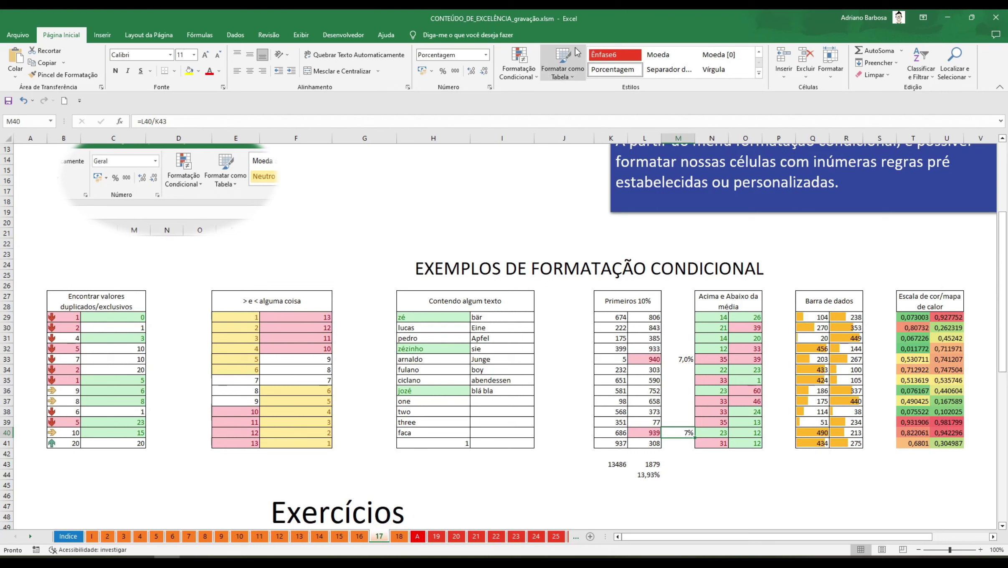
pyautogui.click(471, 71)
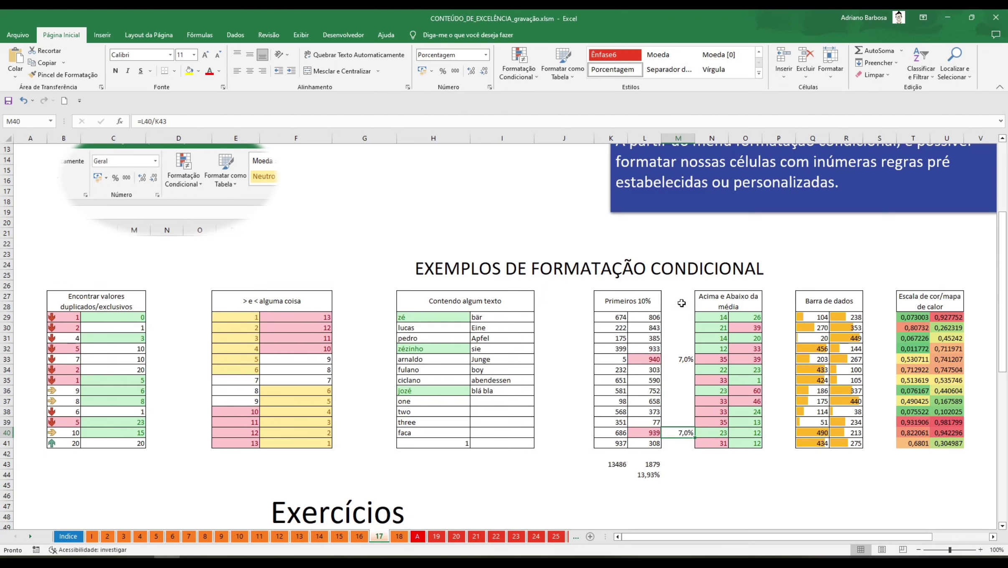
# Examine the "Acima e Abaixo da média" table and review the rules applied to N29:O41 in the rules manager
pyautogui.click(633, 299)
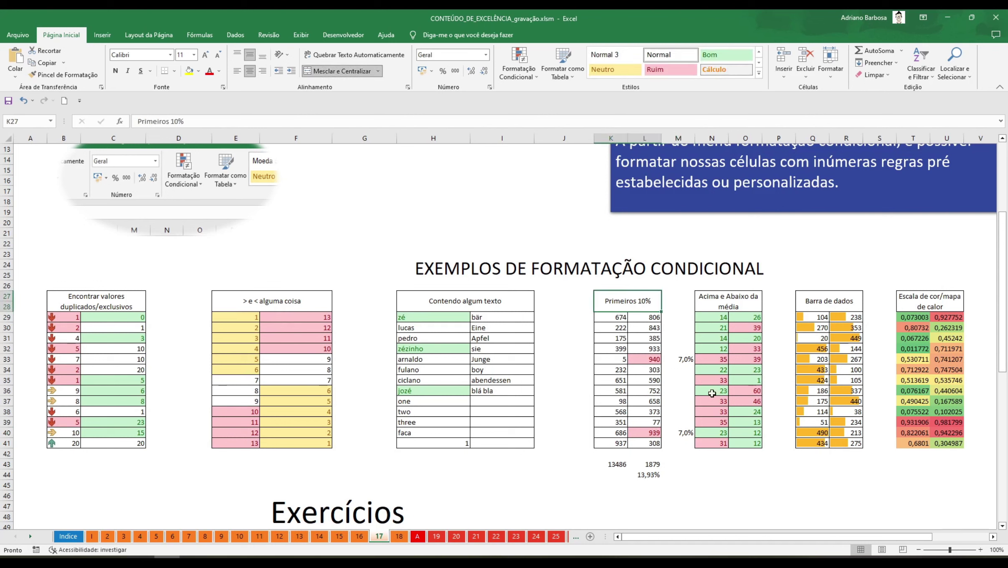
pyautogui.click(719, 302)
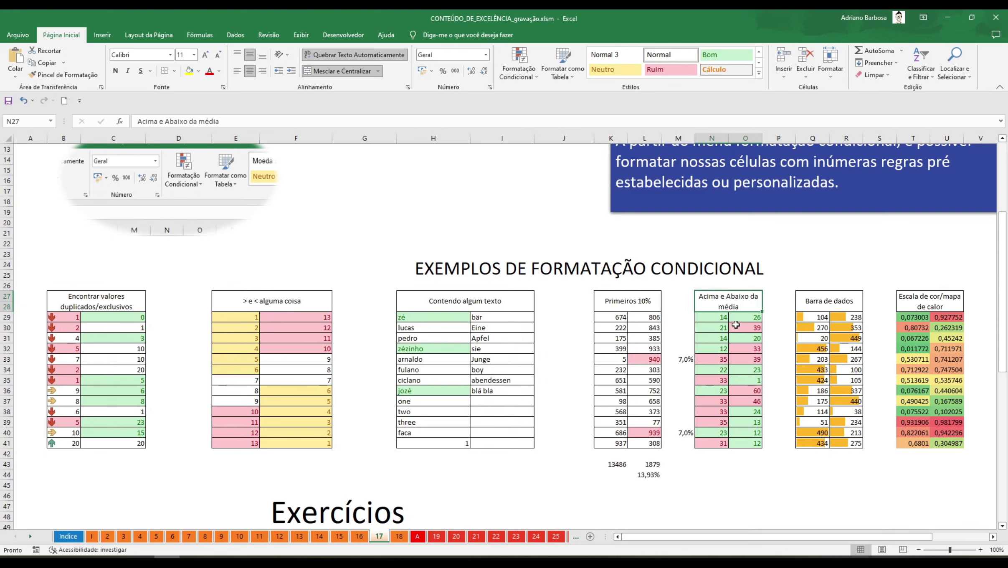
pyautogui.moveTo(719, 317); pyautogui.dragTo(758, 439)
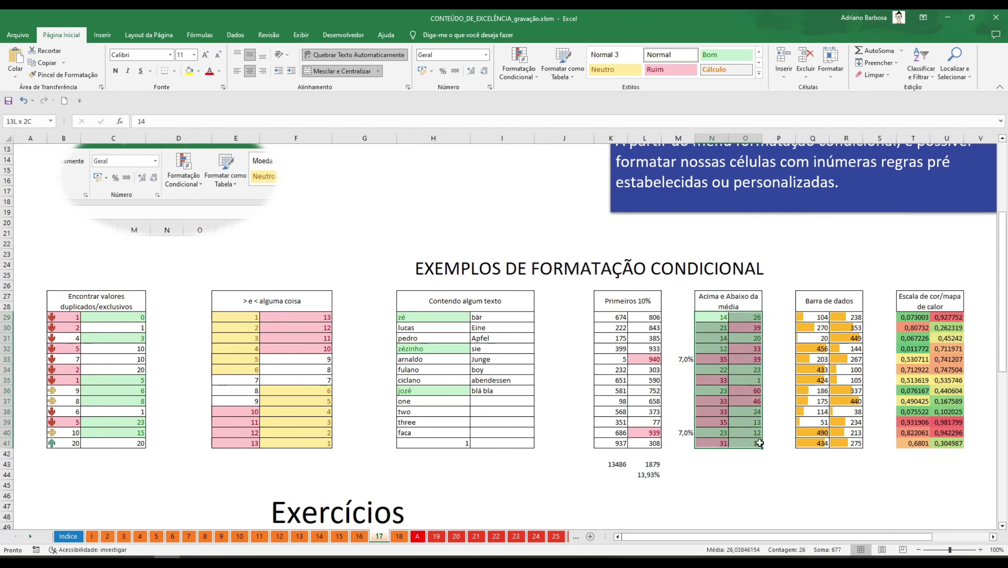
pyautogui.click(718, 325)
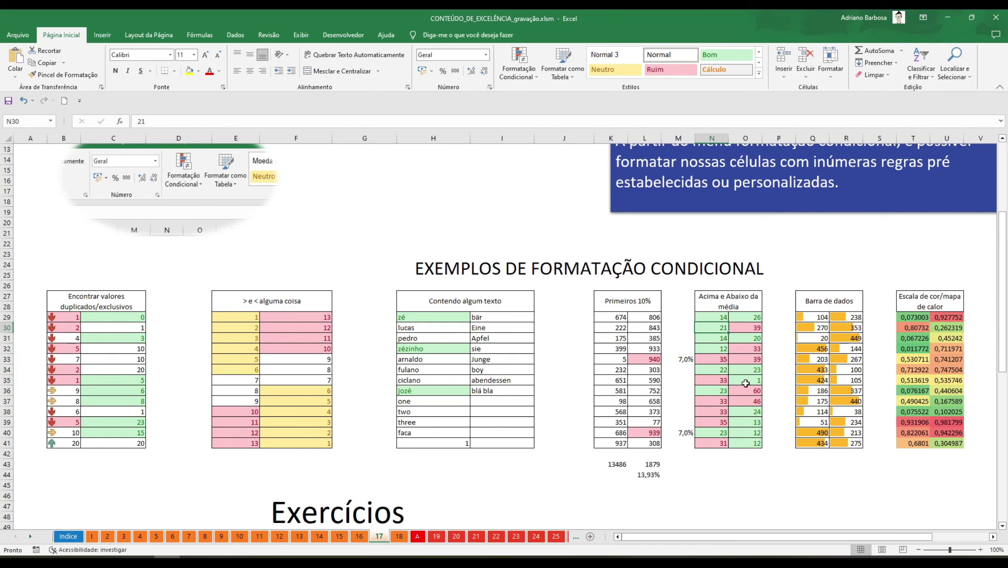
pyautogui.moveTo(715, 316); pyautogui.dragTo(751, 440)
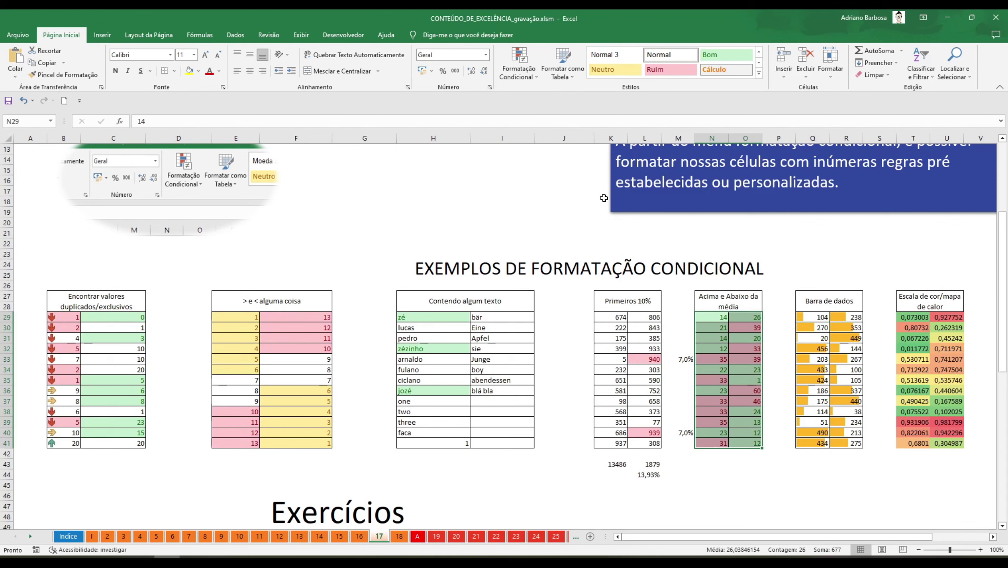
pyautogui.click(519, 69)
pyautogui.click(541, 231)
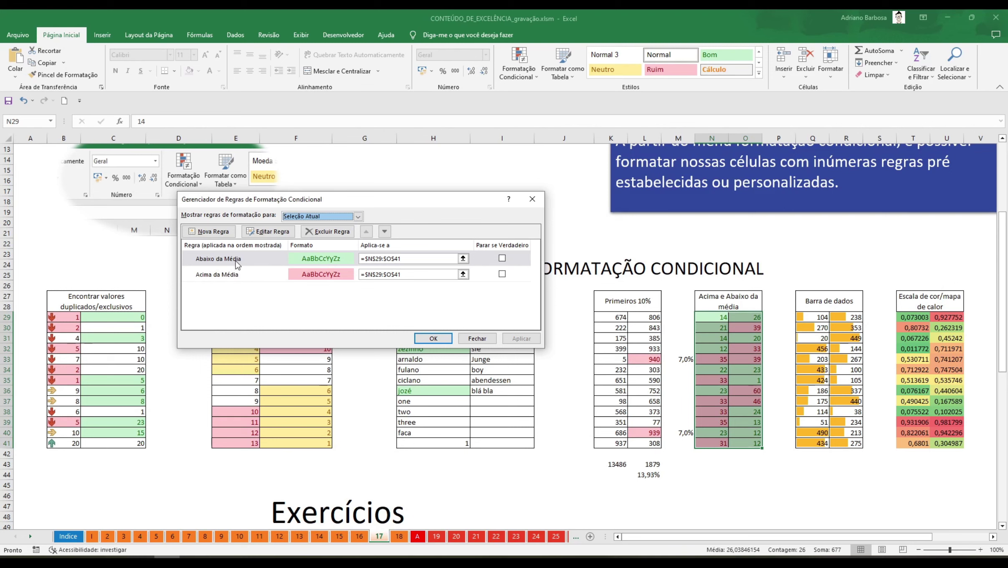
pyautogui.click(532, 198)
# Enter the formula =MÉDIA(N29:O41) in cell N43 to average the "Acima e Abaixo da média" table
pyautogui.click(726, 464)
pyautogui.write('=')
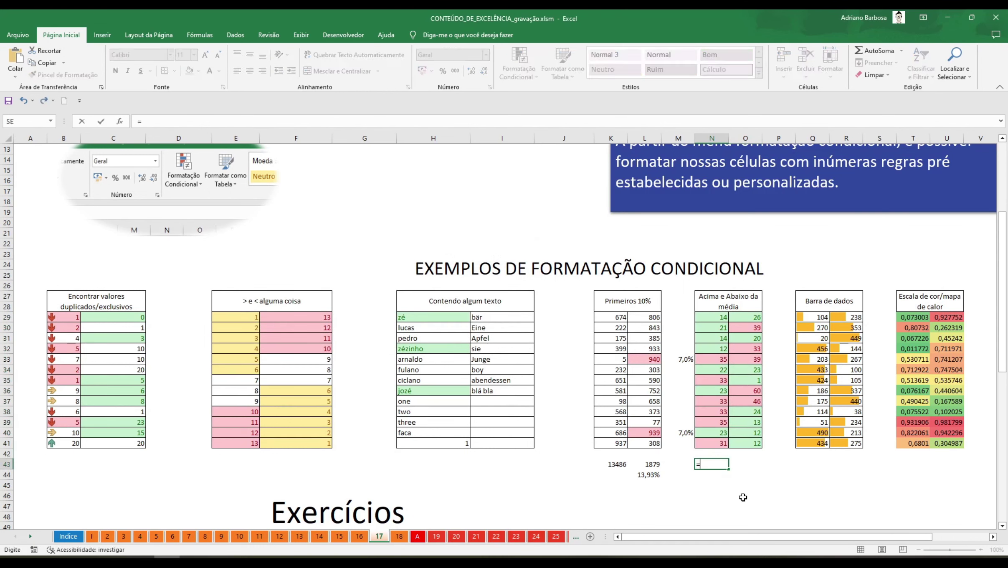
pyautogui.write('média(')
pyautogui.press('Up')
pyautogui.press('Up')
pyautogui.press('Up')
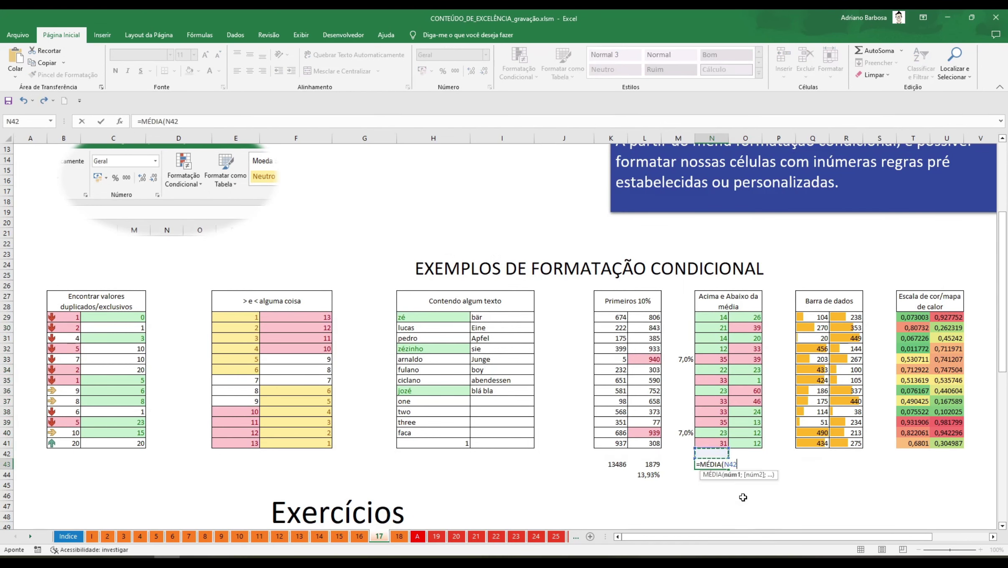
pyautogui.press('Down')
pyautogui.hotkey('ctrl', 'shift', 'Up')
pyautogui.hotkey('ctrl', 'shift', 'Right')
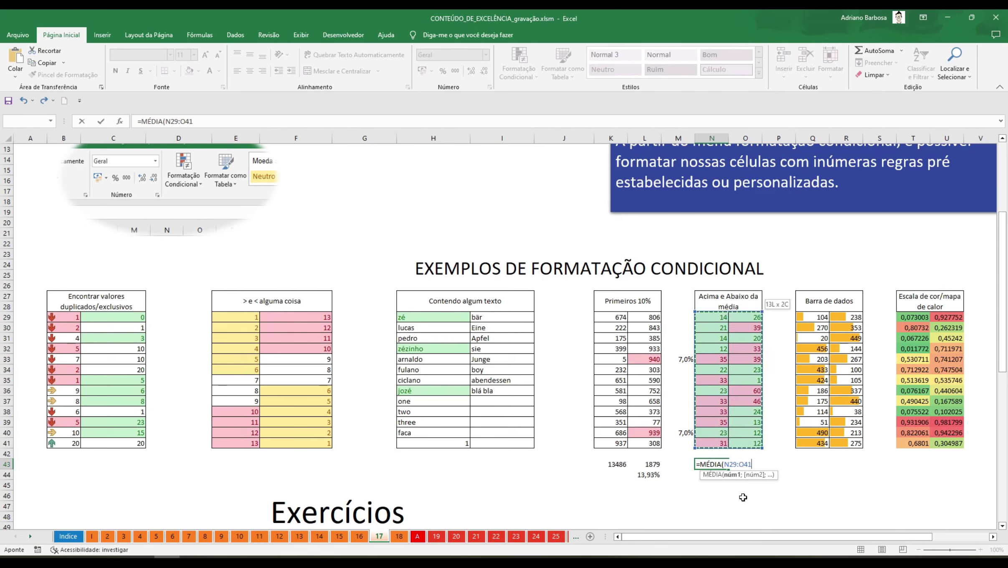
pyautogui.press('Return')
pyautogui.press('Up')
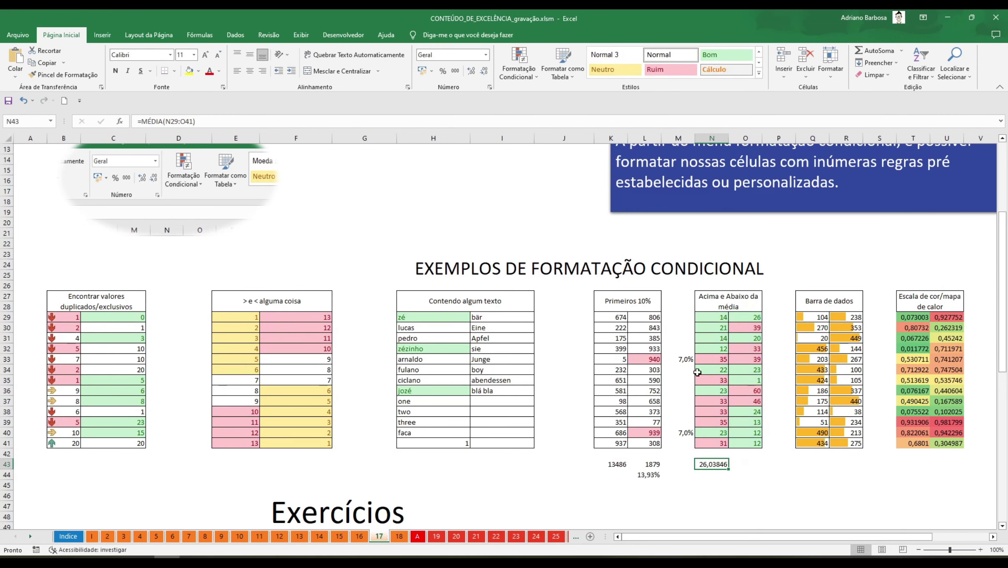
# Show the average in cell N43 with two decimal places
pyautogui.click(484, 71)
pyautogui.click(483, 71)
pyautogui.click(484, 71)
pyautogui.click(484, 71)
pyautogui.click(471, 71)
# Check cell O29 for hidden decimals and compare the highlighted values in N29:O41 with the average
pyautogui.click(761, 318)
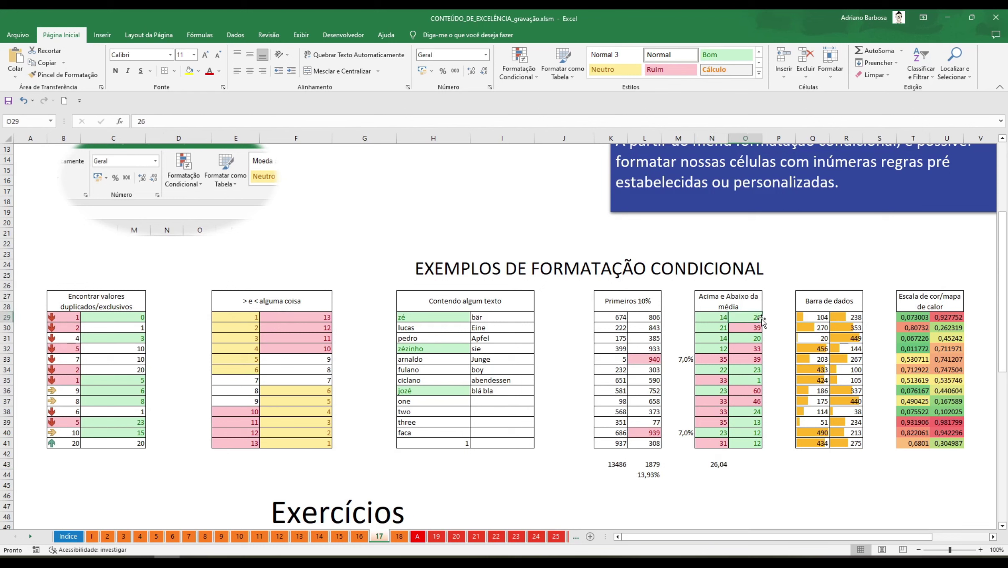
pyautogui.click(472, 71)
pyautogui.click(484, 71)
pyautogui.click(484, 71)
pyautogui.click(721, 361)
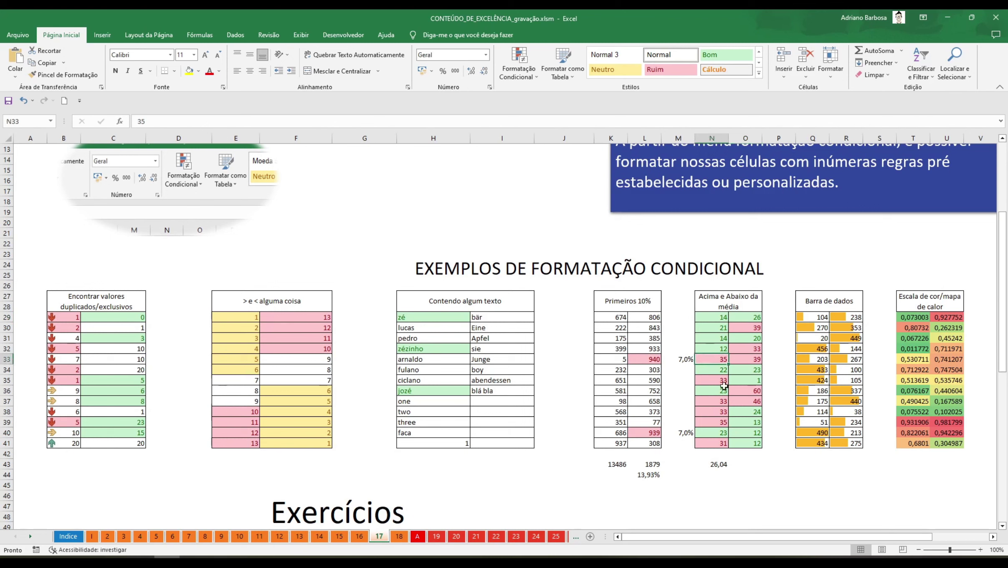
pyautogui.moveTo(712, 317); pyautogui.dragTo(740, 443)
# Examine the "Barra de dados" table, comparing bar lengths with the values in columns Q and R
pyautogui.moveTo(713, 540); pyautogui.dragTo(788, 540)
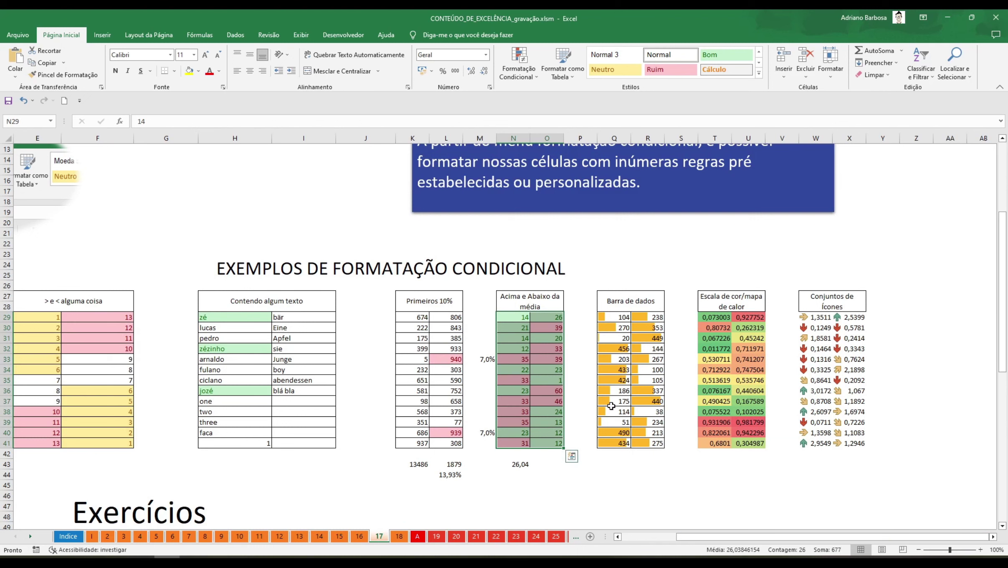
pyautogui.moveTo(621, 320); pyautogui.dragTo(621, 442)
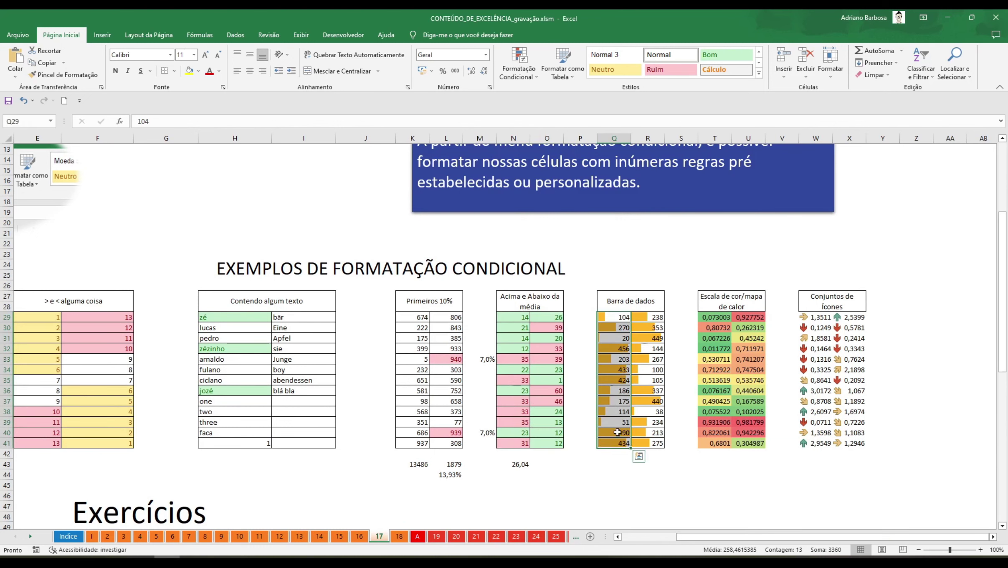
pyautogui.click(610, 380)
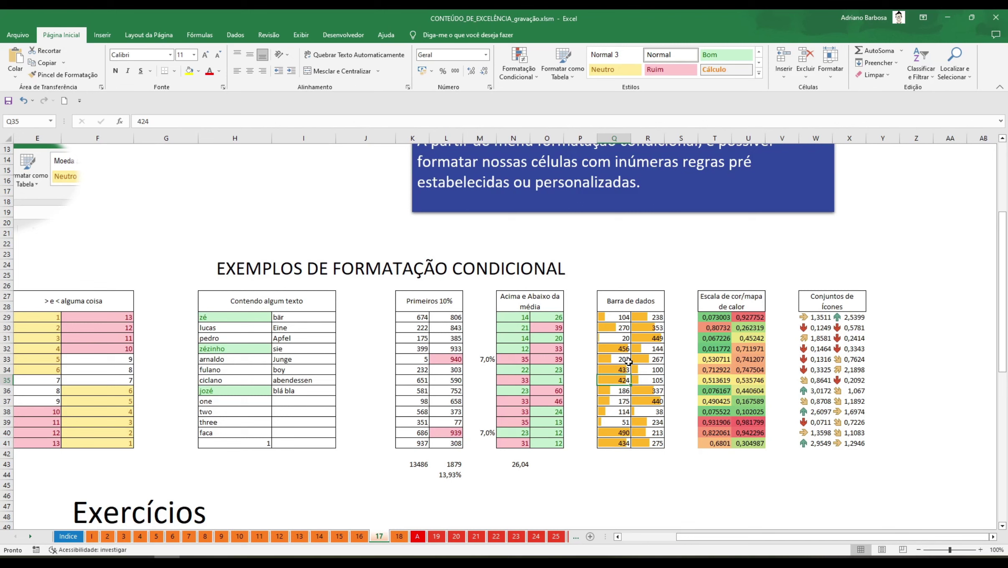
pyautogui.click(647, 339)
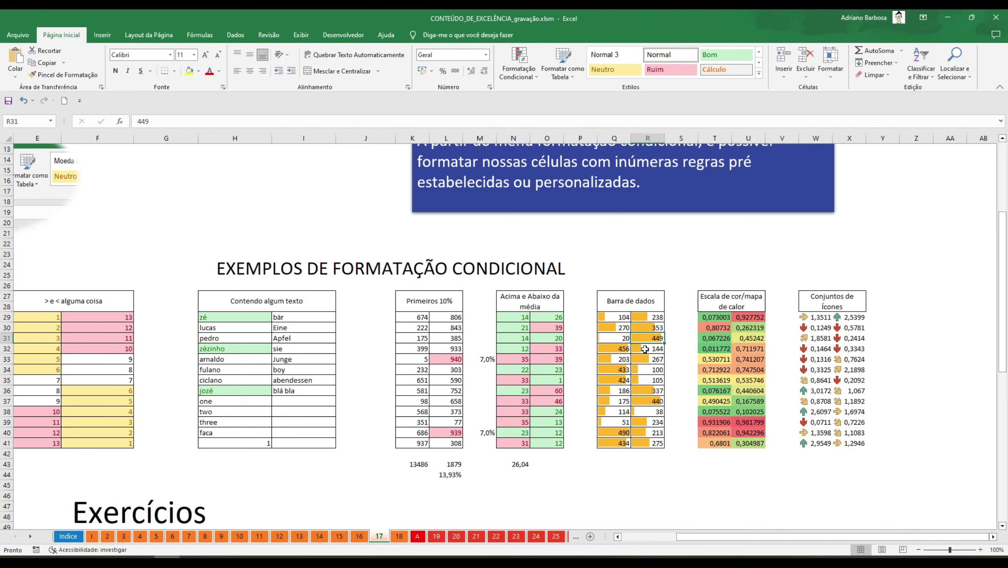
pyautogui.click(622, 348)
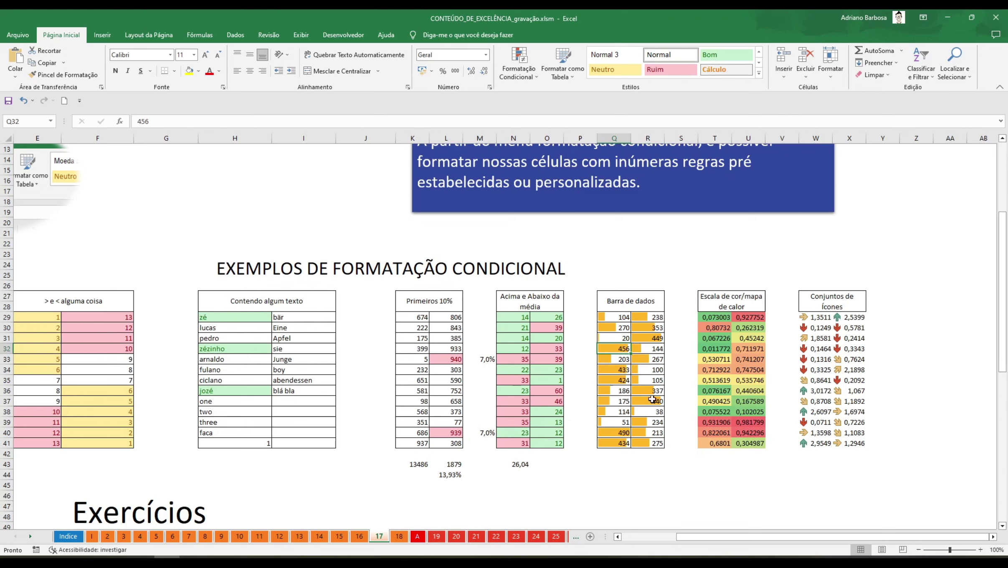
# Examine the data bars in columns Q and R and the low and high value colours of the "Escala de cor/mapa de calor" table
pyautogui.click(605, 336)
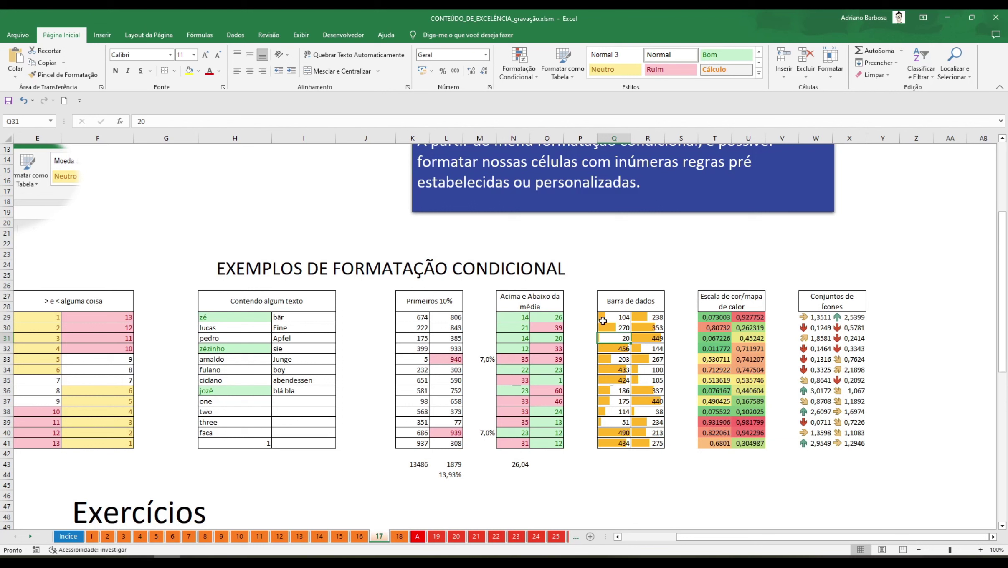
pyautogui.moveTo(656, 319); pyautogui.dragTo(657, 435)
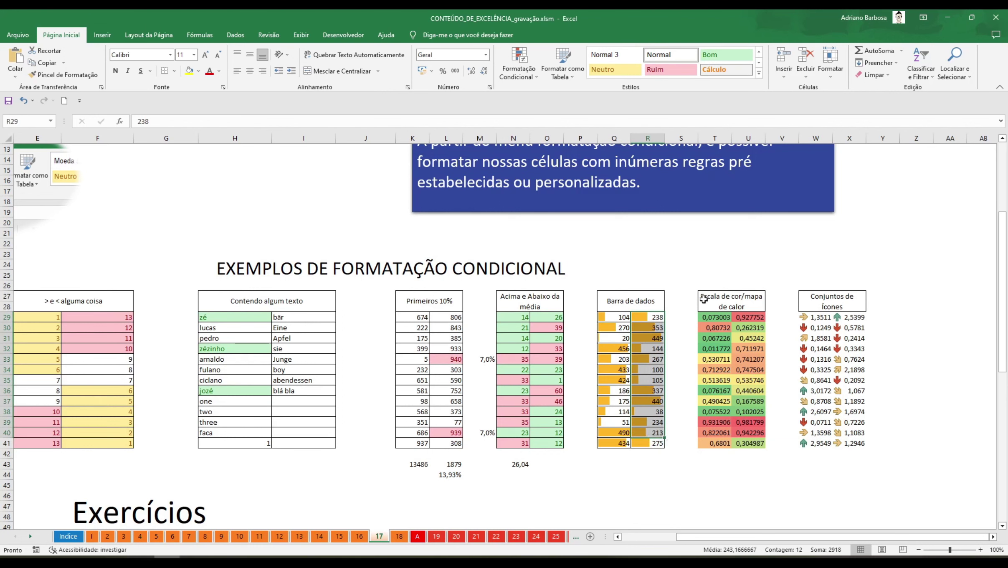
pyautogui.click(717, 294)
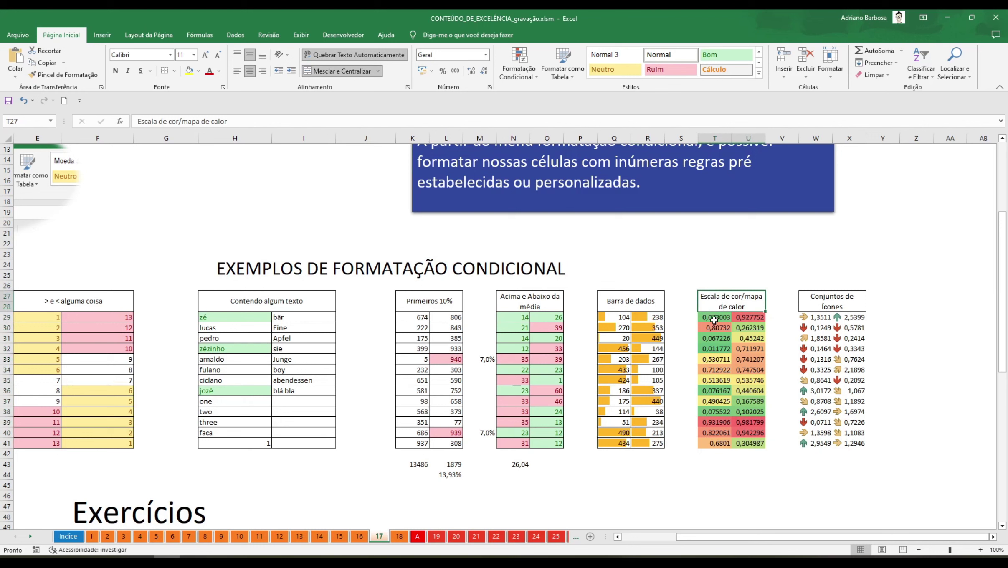
pyautogui.moveTo(716, 318); pyautogui.dragTo(750, 443)
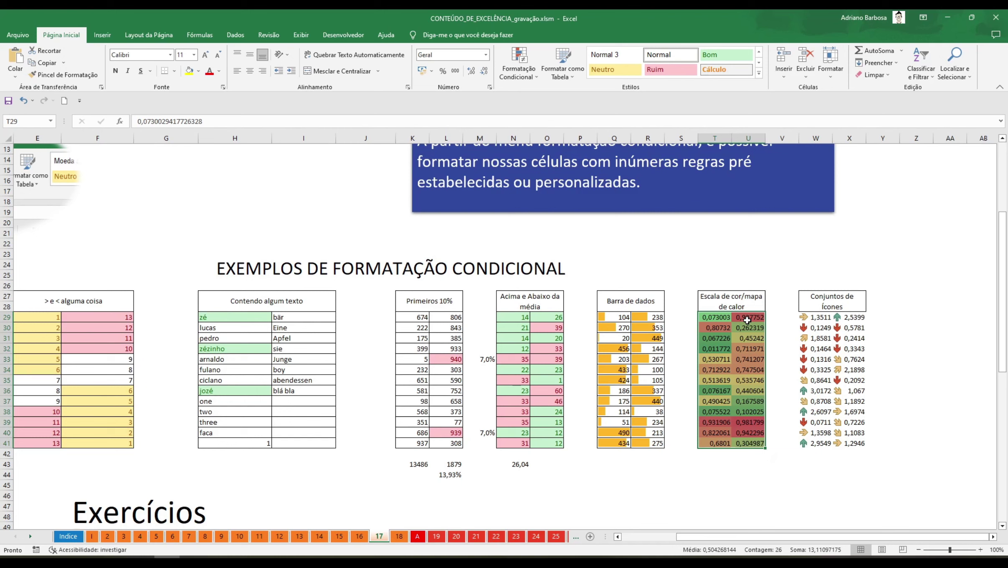
pyautogui.click(747, 318)
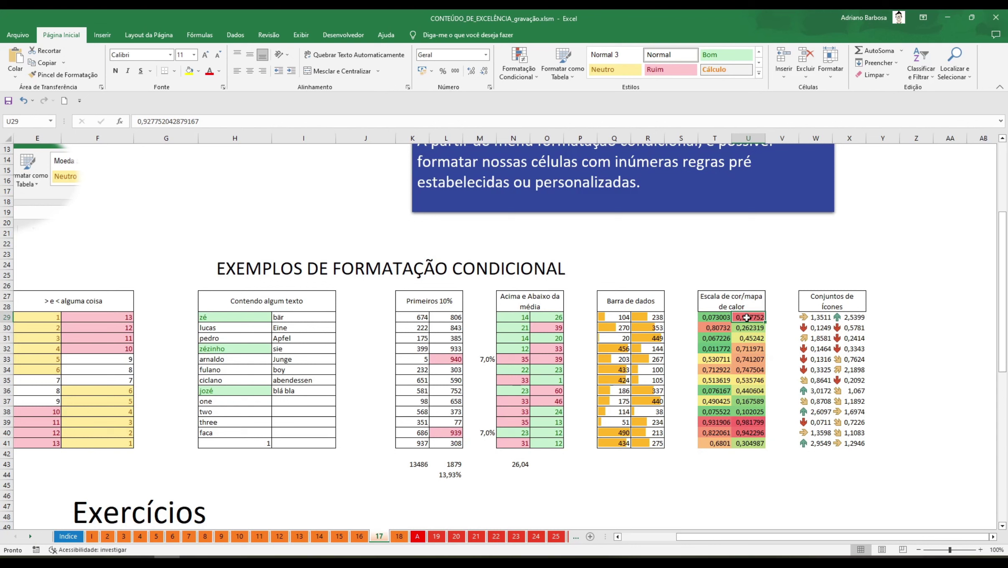
pyautogui.click(727, 319)
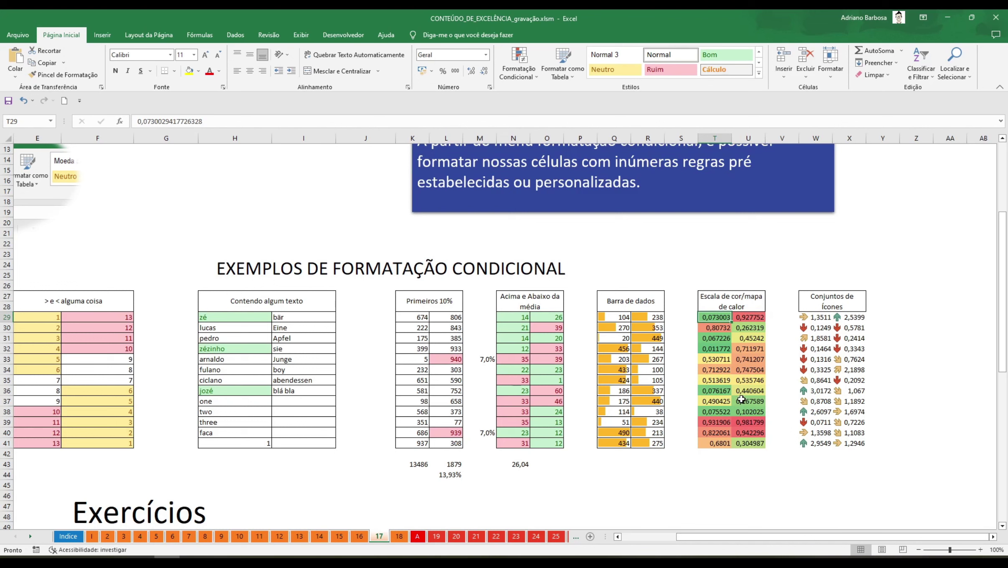
# Review the conditional formatting rule categories, including Escalas de Cor, for the heat map range T29:U41 without applying a rule
pyautogui.moveTo(749, 318); pyautogui.dragTo(716, 443)
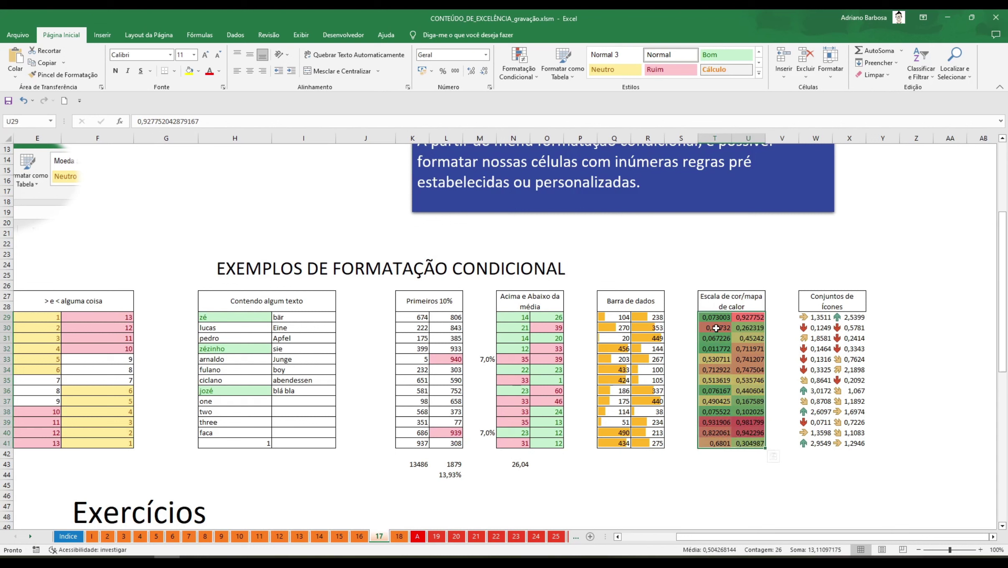
pyautogui.click(519, 66)
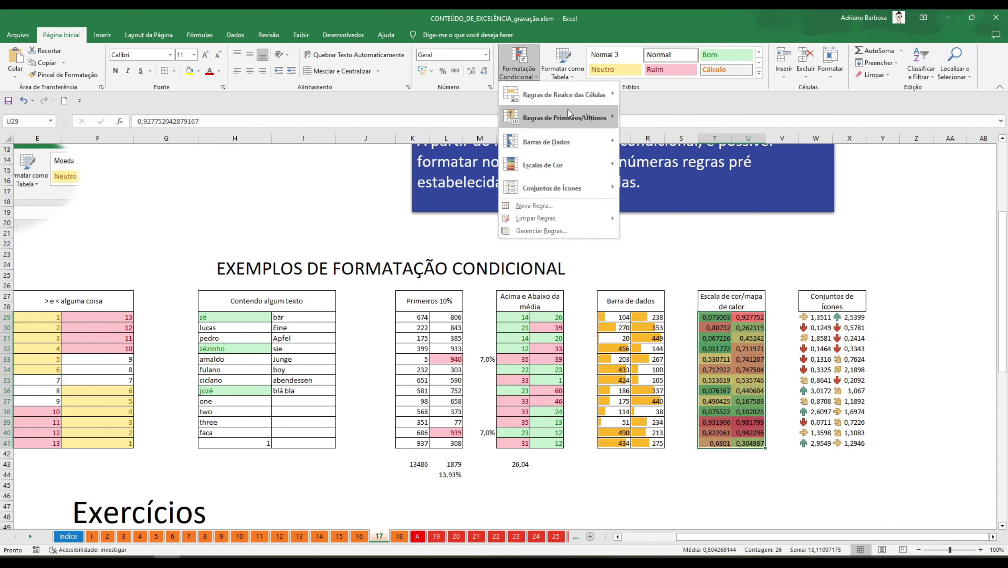
pyautogui.moveTo(584, 165)
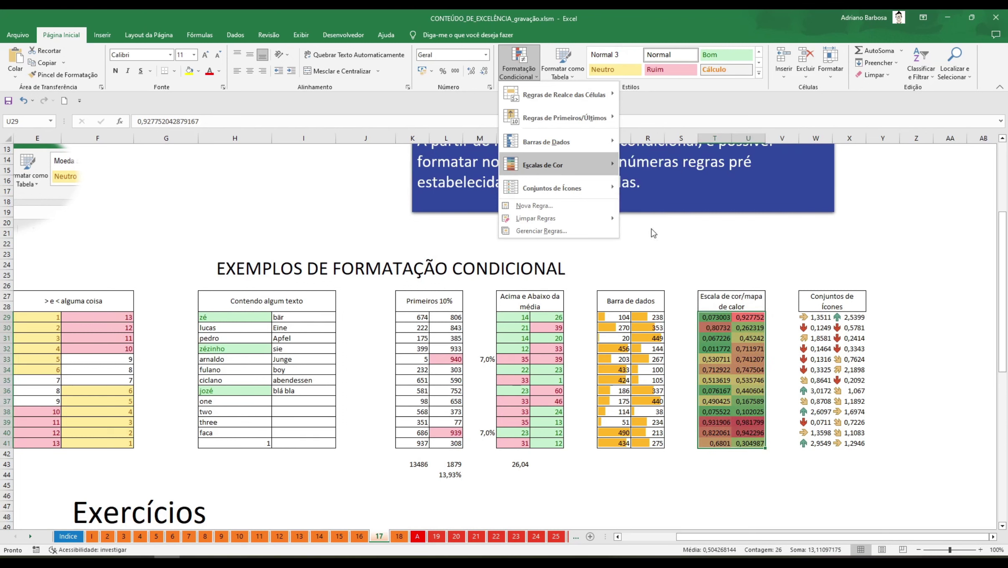
pyautogui.click(670, 256)
pyautogui.moveTo(641, 320); pyautogui.dragTo(177, 430)
pyautogui.click(627, 337)
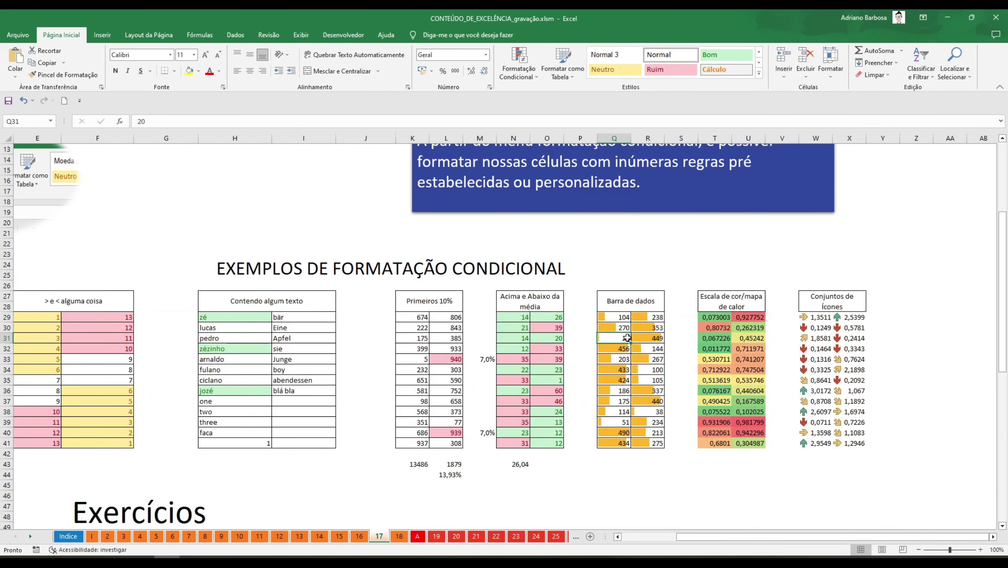
# Examine the "Conjuntos de Ícones" table, comparing the arrow icons with the values in W29:X41
pyautogui.click(832, 300)
pyautogui.click(822, 317)
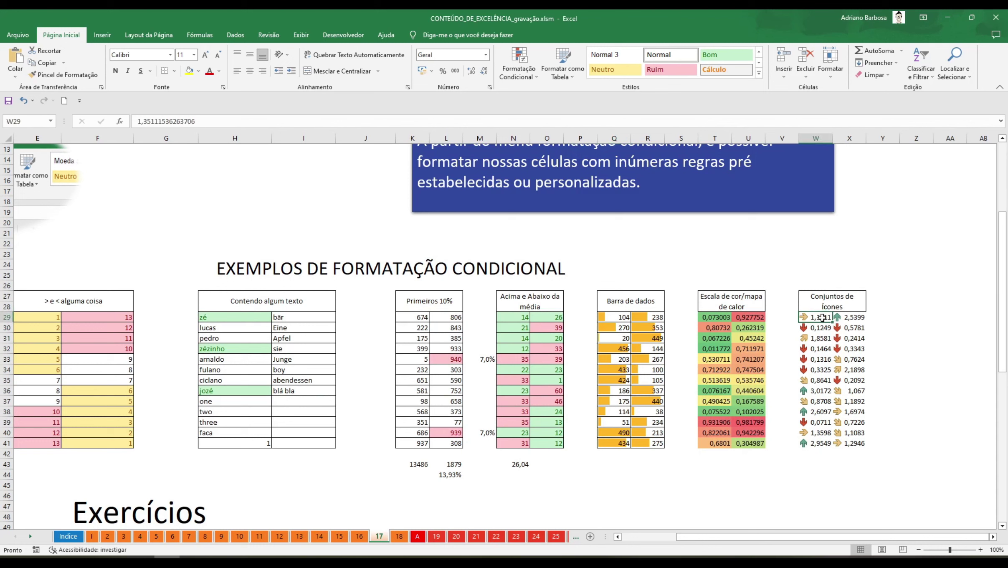
pyautogui.click(829, 298)
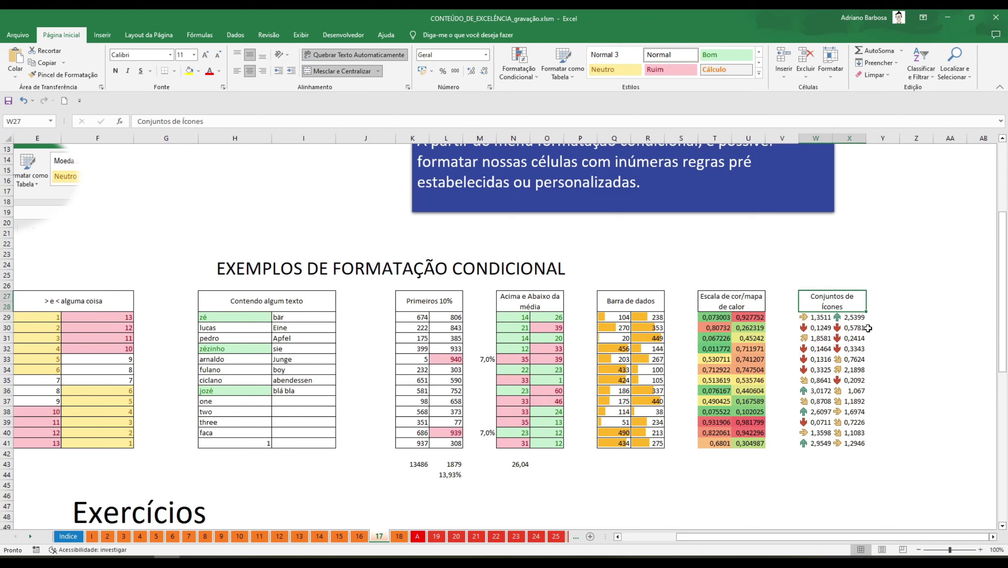
pyautogui.moveTo(811, 321); pyautogui.dragTo(814, 443)
pyautogui.click(846, 320)
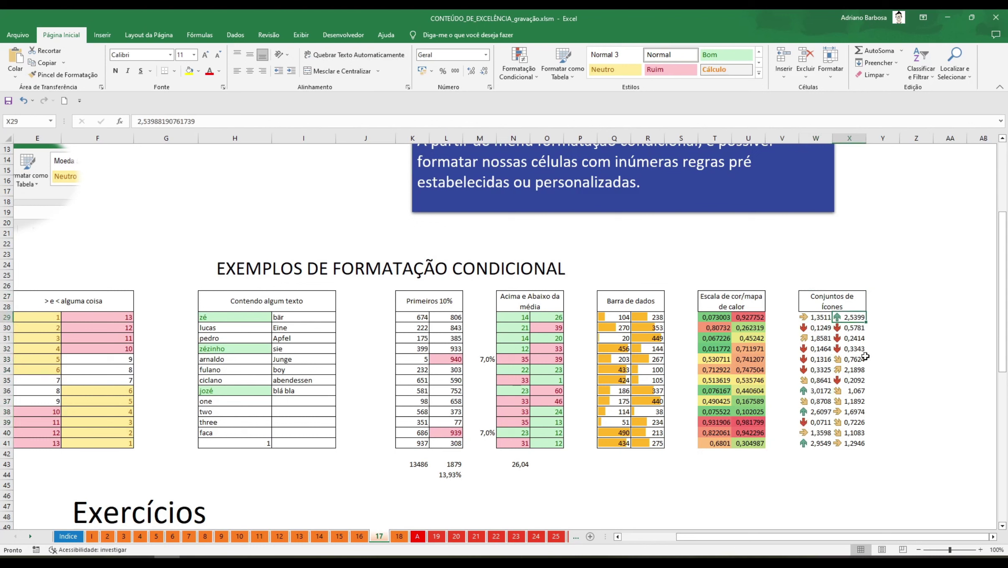
pyautogui.moveTo(862, 443); pyautogui.dragTo(838, 316)
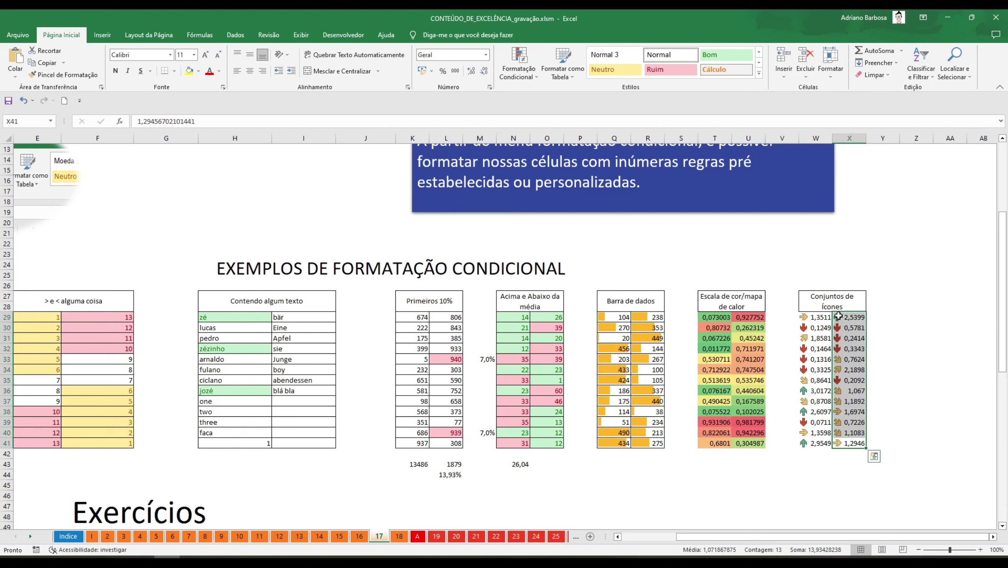
pyautogui.click(856, 318)
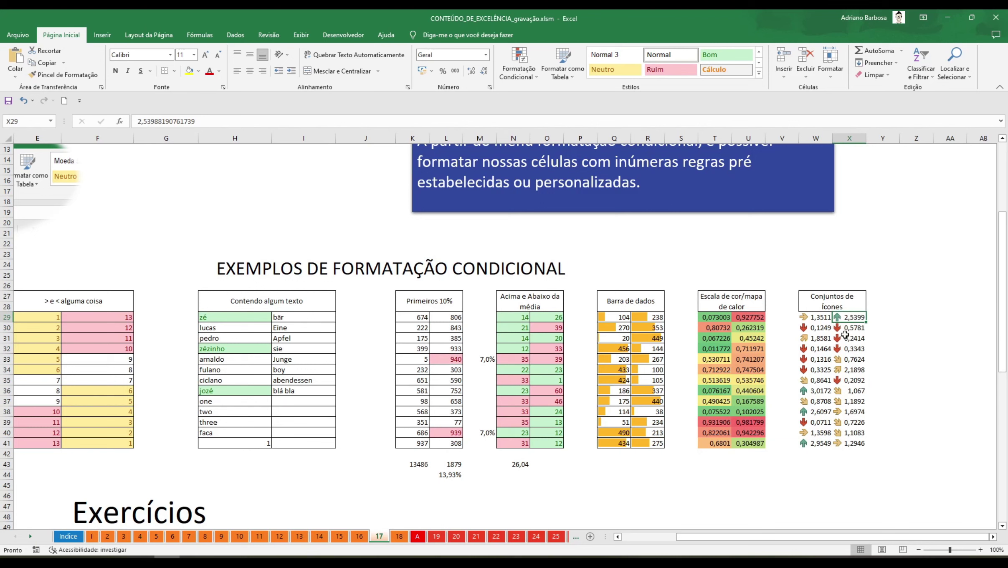
pyautogui.moveTo(846, 333); pyautogui.dragTo(850, 348)
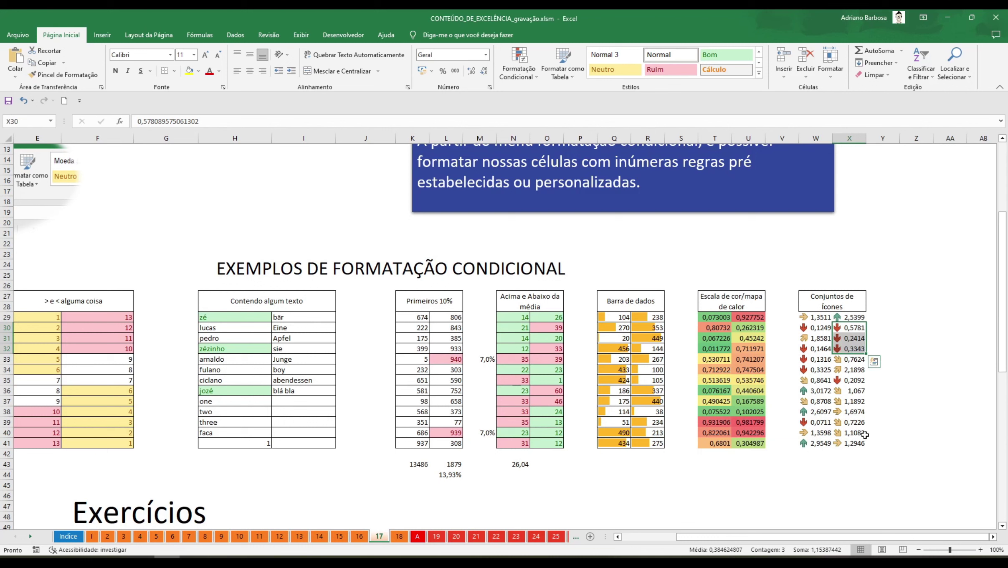
pyautogui.moveTo(818, 432); pyautogui.dragTo(803, 321)
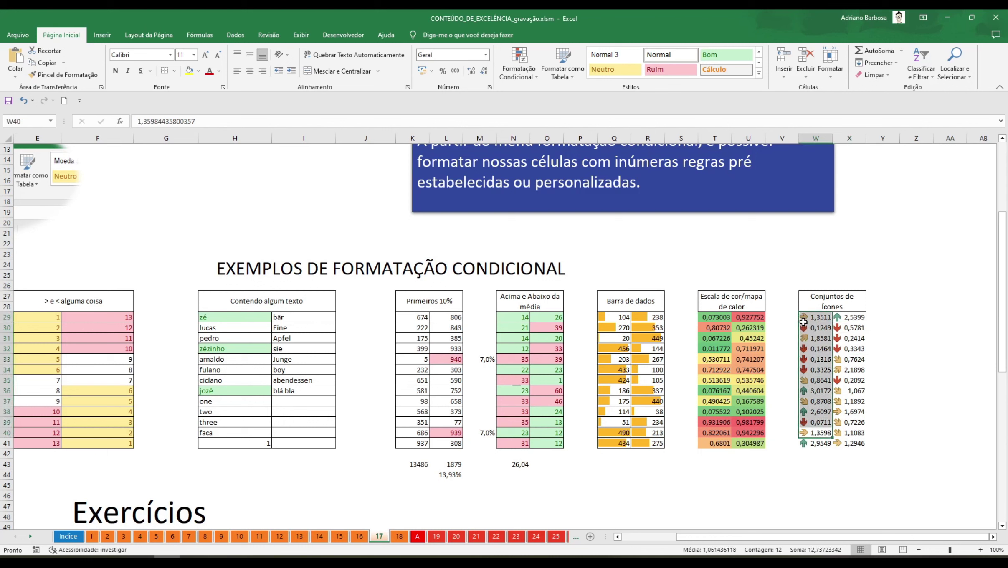
pyautogui.click(839, 320)
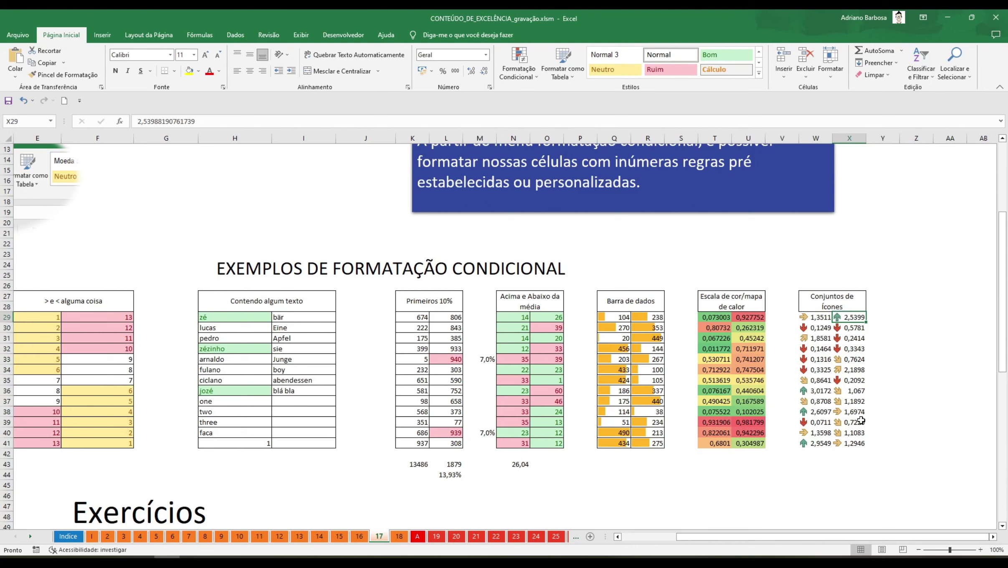
pyautogui.click(812, 319)
# Read the traffic light exercise instructions in the "Exercícios" section and look over its purchase table
pyautogui.scroll(-1, 800, 341)
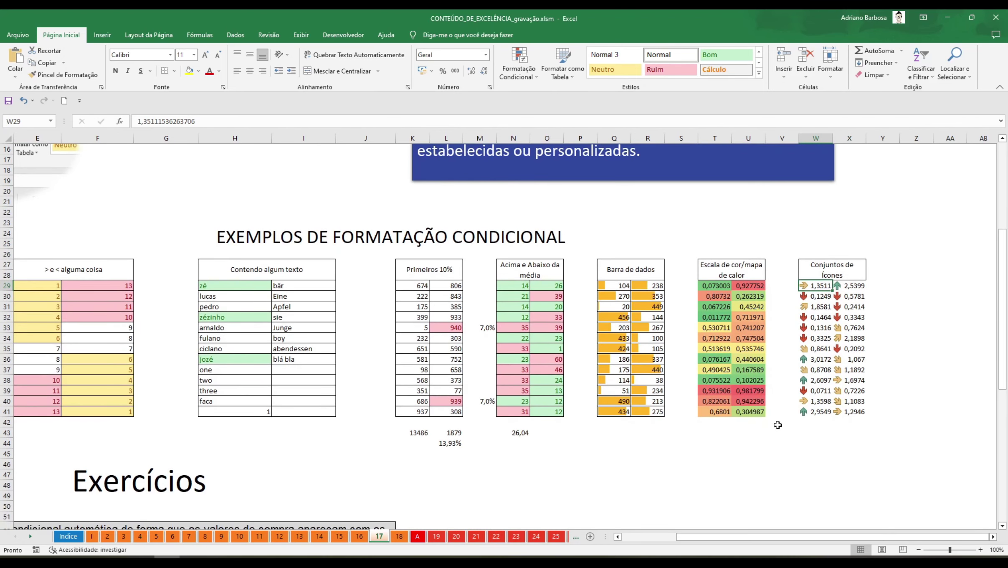
pyautogui.moveTo(799, 537); pyautogui.dragTo(719, 538)
pyautogui.scroll(4, 764, 443)
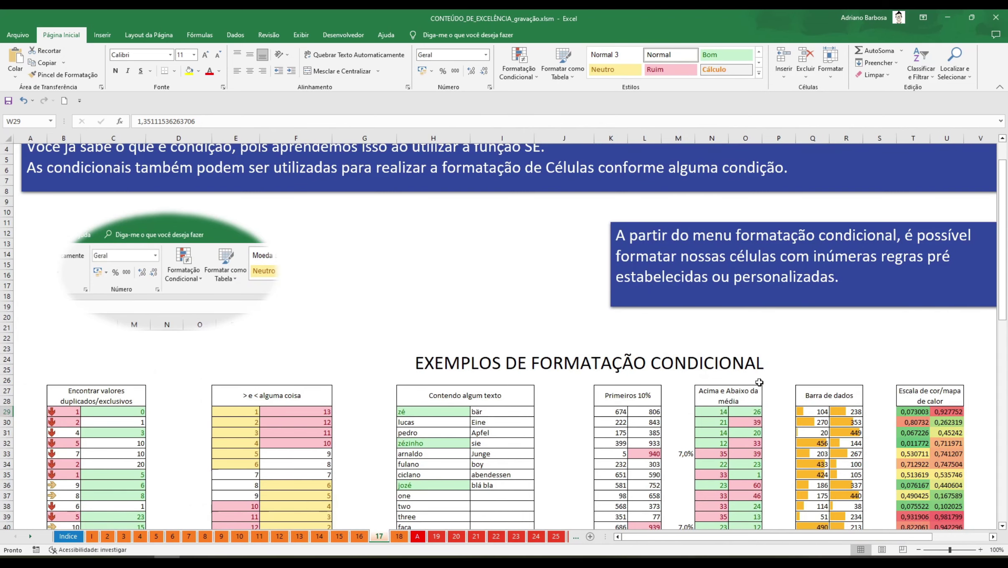
pyautogui.scroll(-6, 714, 386)
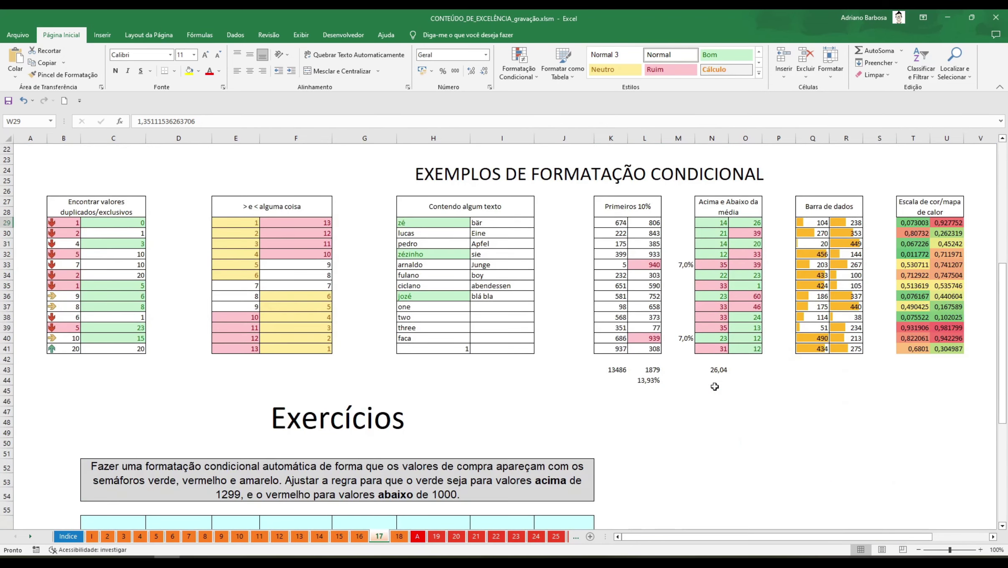
pyautogui.scroll(-6, 714, 386)
pyautogui.scroll(-3, 714, 387)
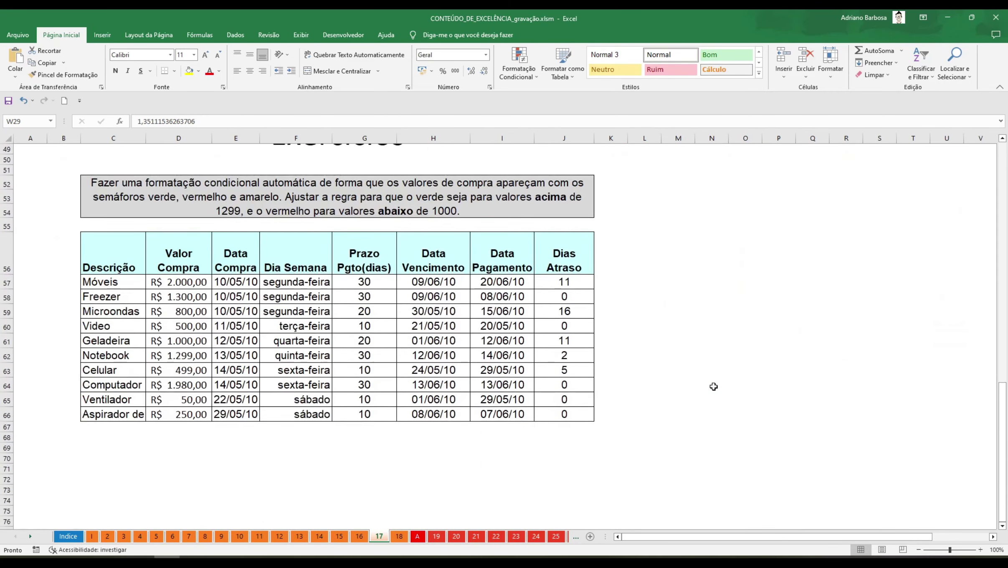
pyautogui.scroll(2, 715, 386)
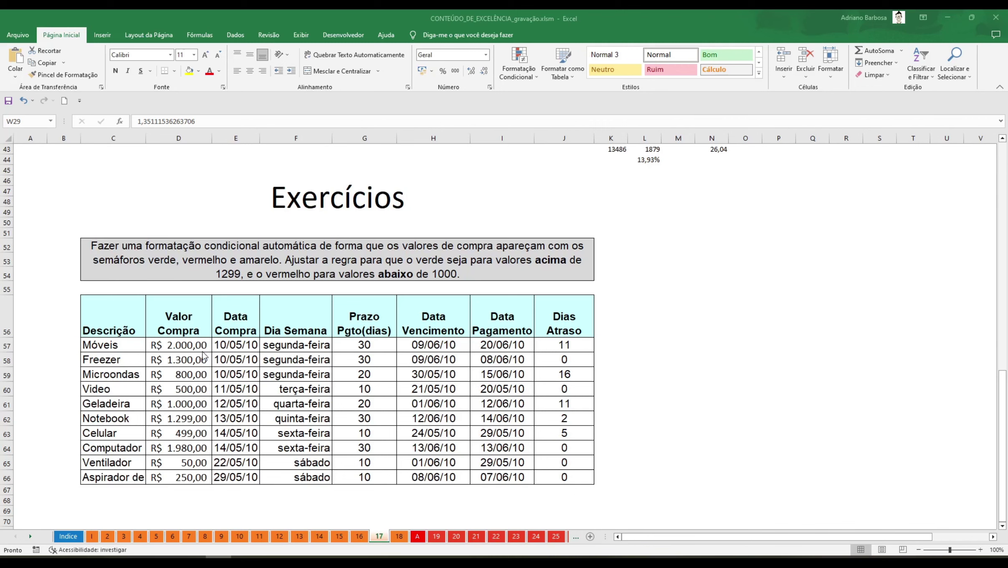
# Apply the rimmed three traffic lights icon set to the Valor Compra values in D57:D66 and autofit column D
pyautogui.click(184, 357)
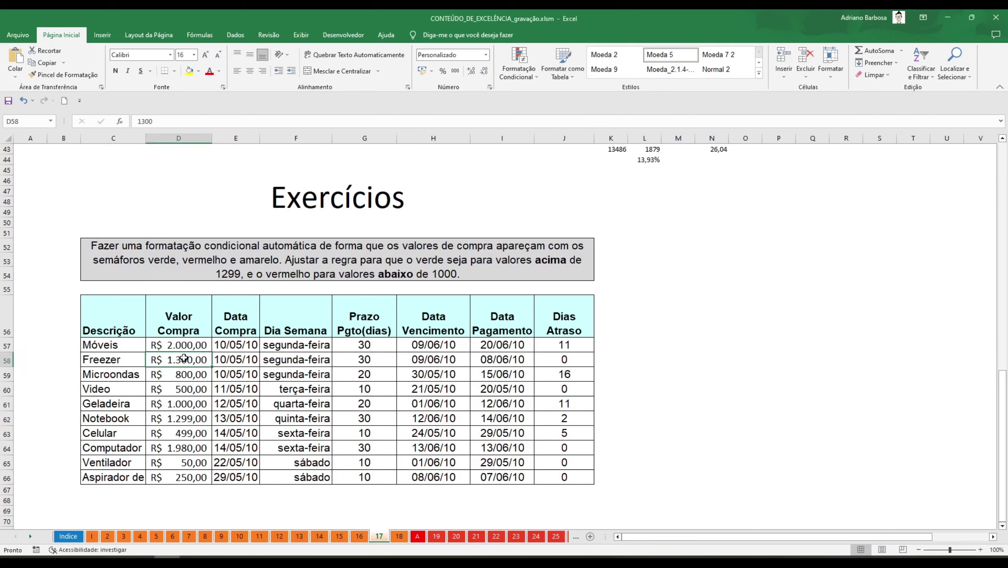
pyautogui.click(188, 309)
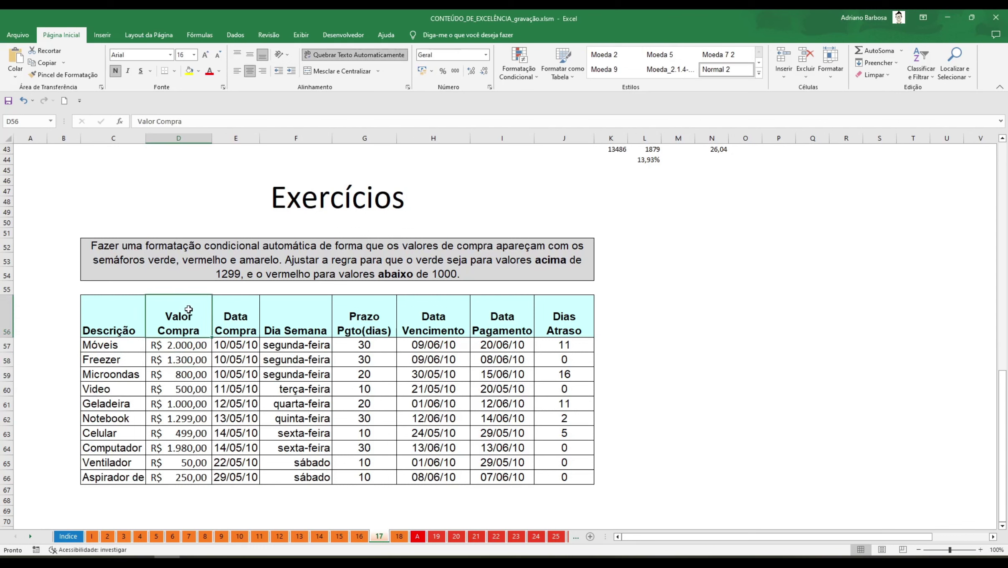
pyautogui.moveTo(179, 342); pyautogui.dragTo(174, 473)
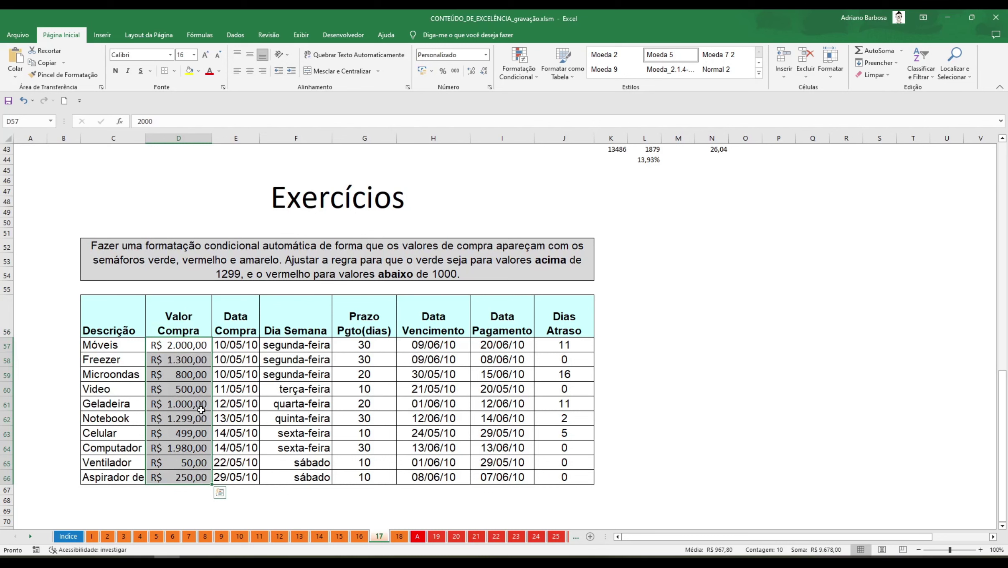
pyautogui.click(525, 75)
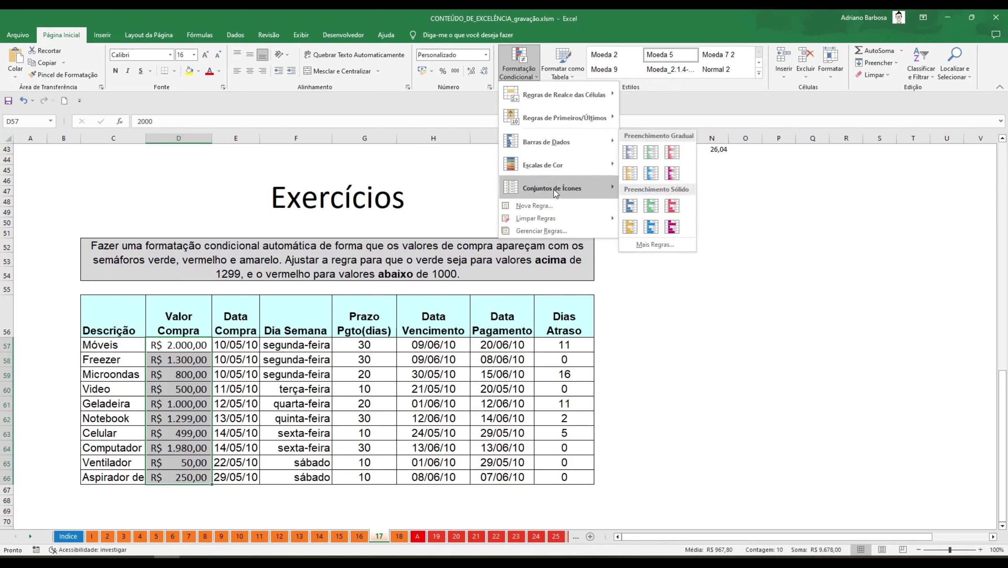
pyautogui.moveTo(553, 190)
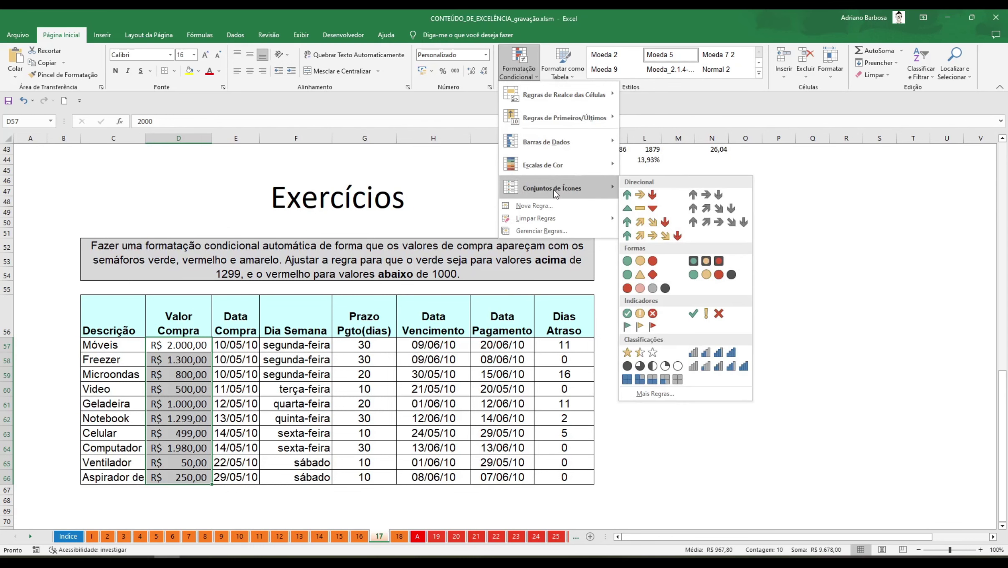
pyautogui.click(715, 262)
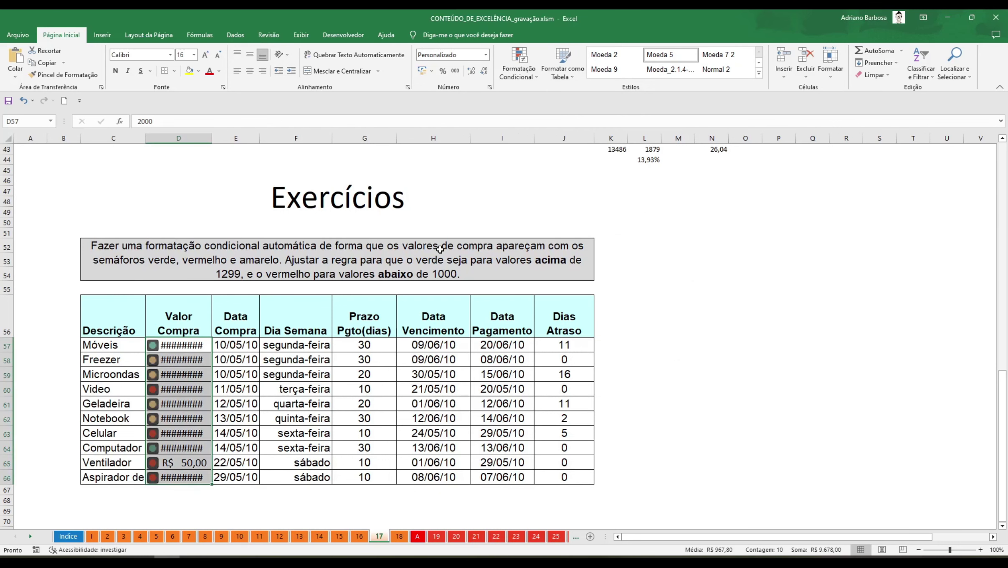
pyautogui.doubleClick(211, 141)
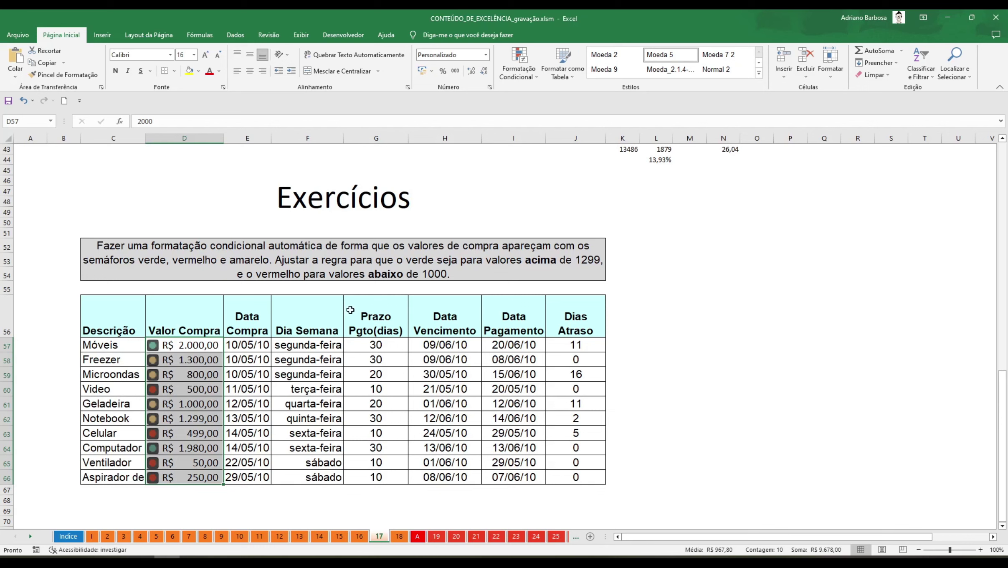
# Open the traffic light icon set rule applied to D57:D66 for editing, keeping the exercise table in view
pyautogui.click(518, 69)
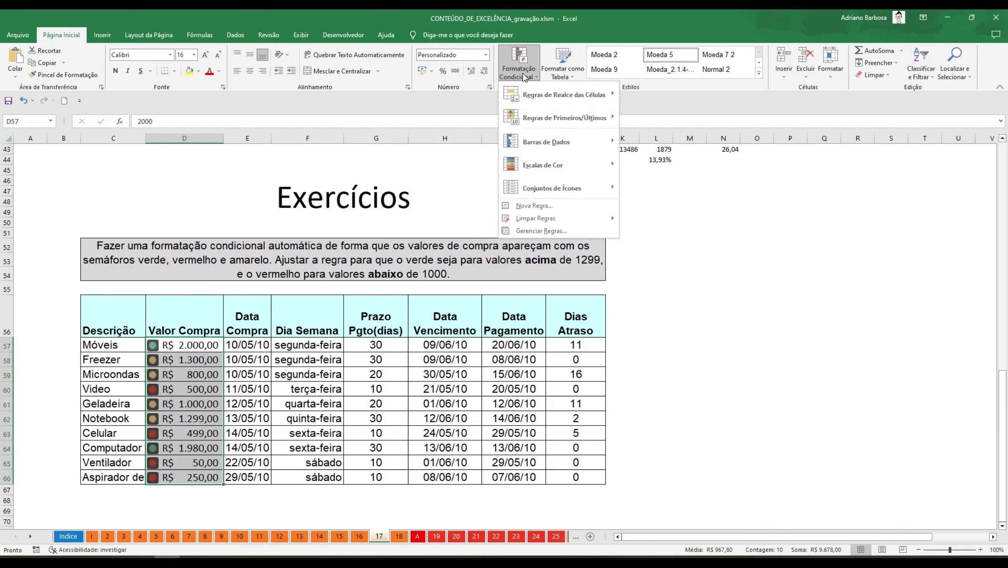
pyautogui.click(542, 231)
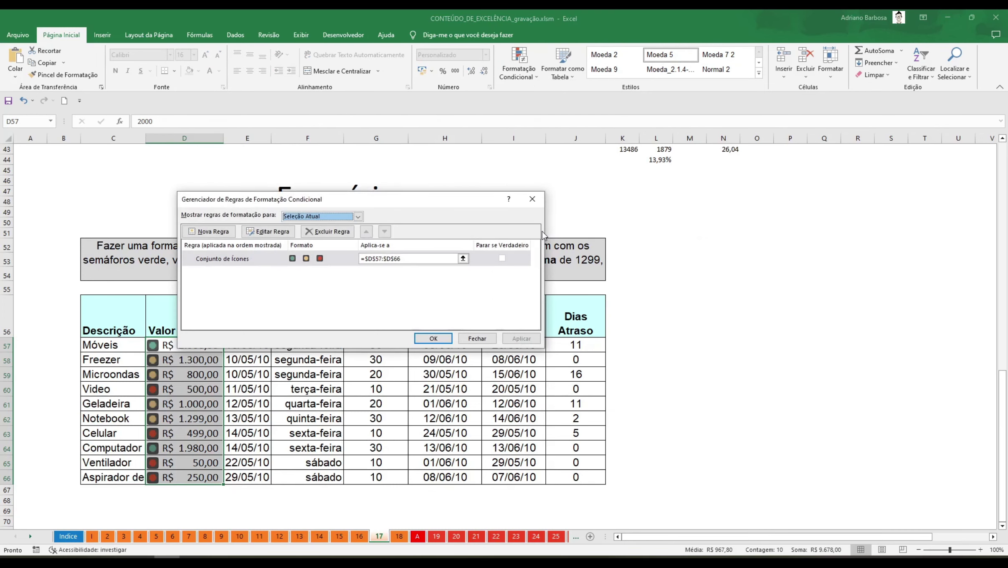
pyautogui.moveTo(376, 203); pyautogui.dragTo(539, 317)
pyautogui.click(496, 374)
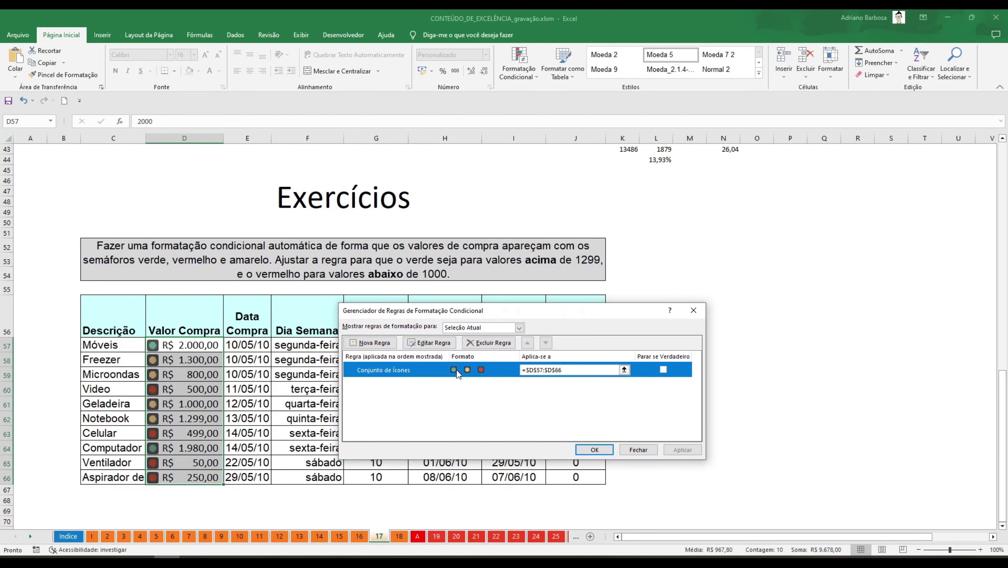
pyautogui.click(423, 346)
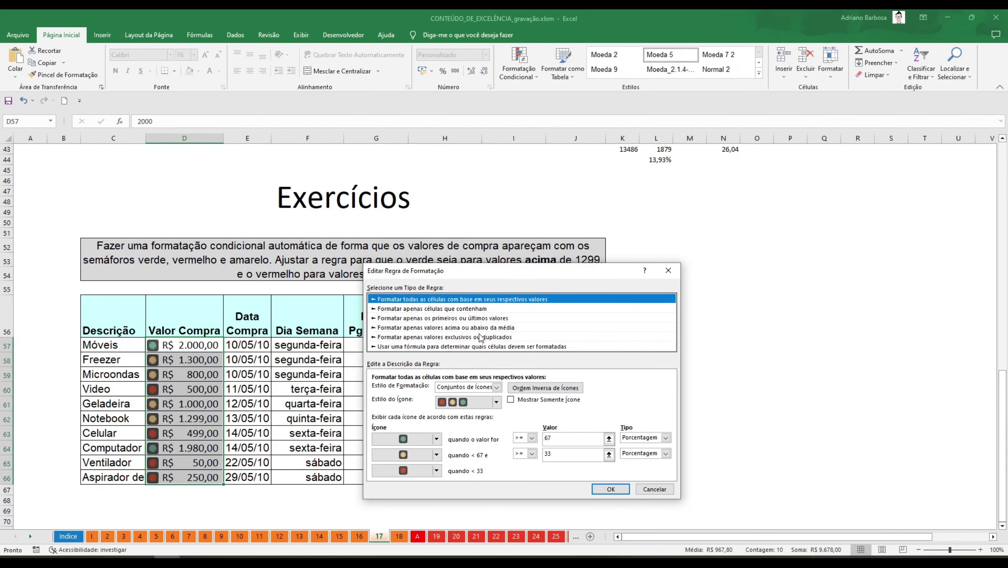
pyautogui.moveTo(481, 260); pyautogui.dragTo(518, 172)
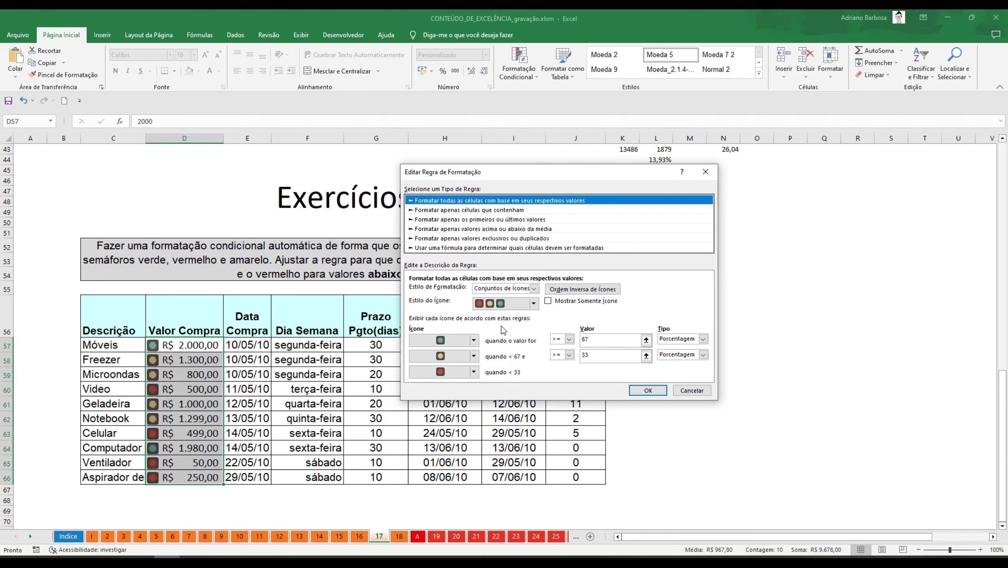
pyautogui.moveTo(498, 176); pyautogui.dragTo(653, 188)
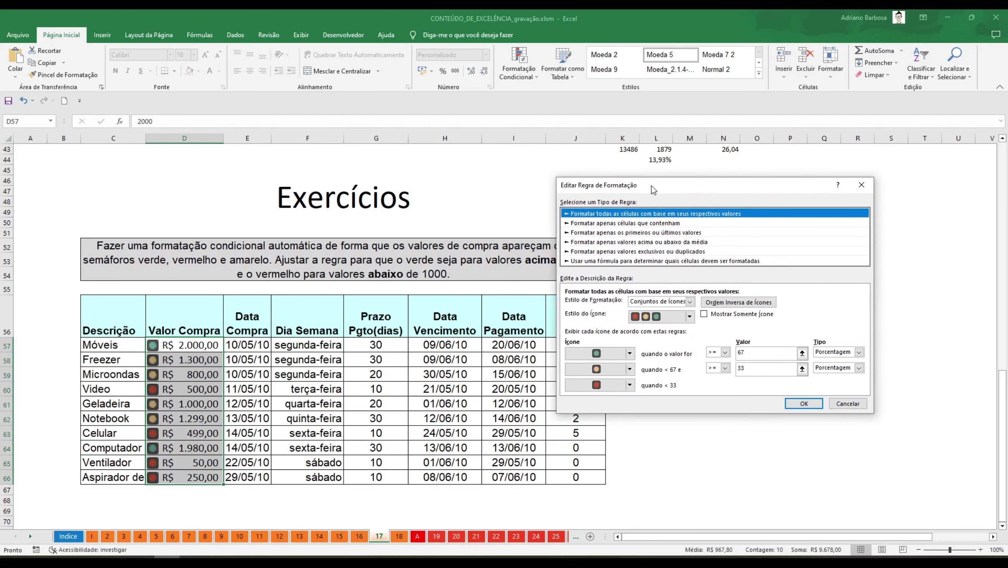
# Make the green light apply to values >= 1299, using Número as its type
pyautogui.click(715, 352)
pyautogui.click(714, 359)
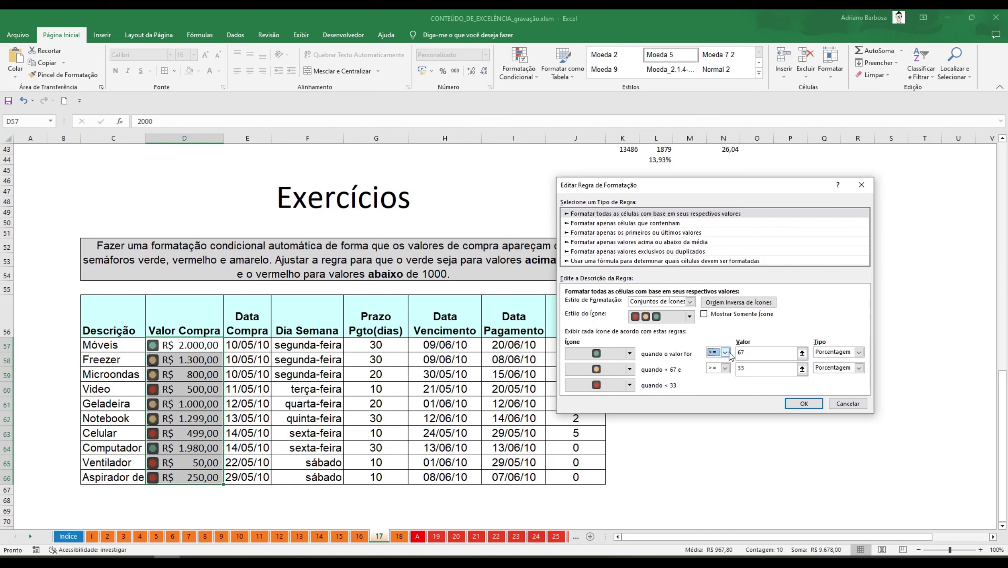
pyautogui.click(849, 353)
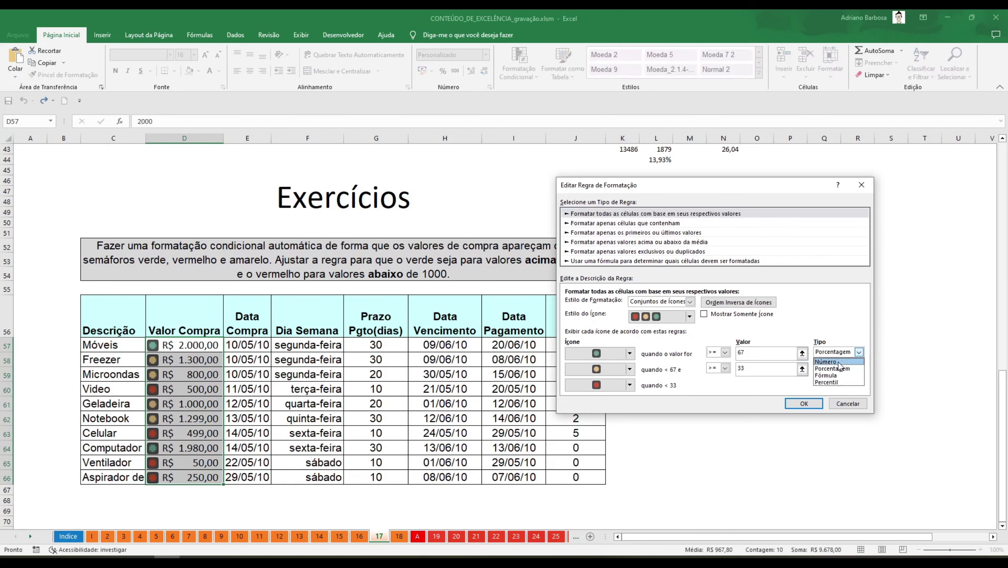
pyautogui.click(839, 361)
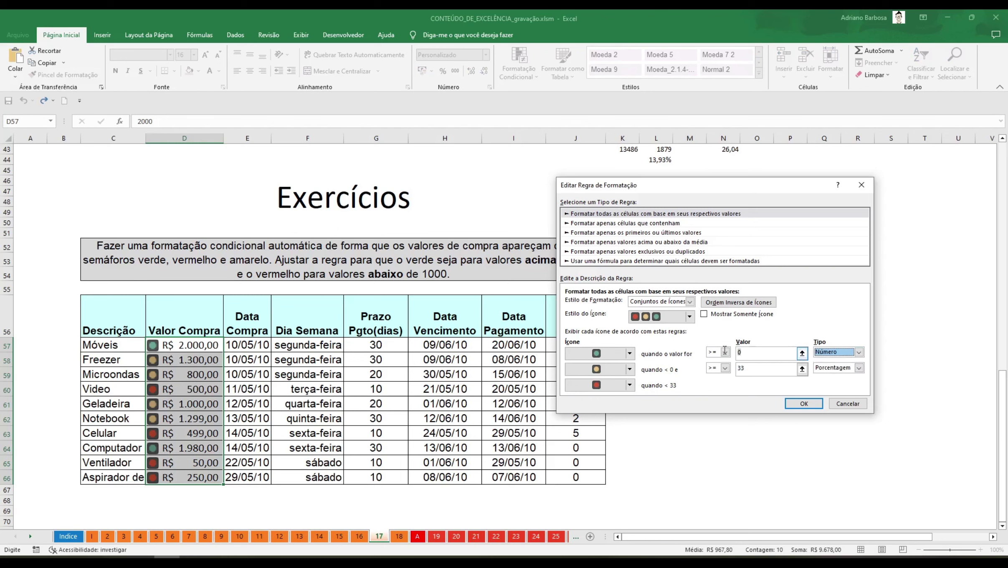
pyautogui.click(738, 352)
pyautogui.moveTo(720, 188); pyautogui.dragTo(792, 185)
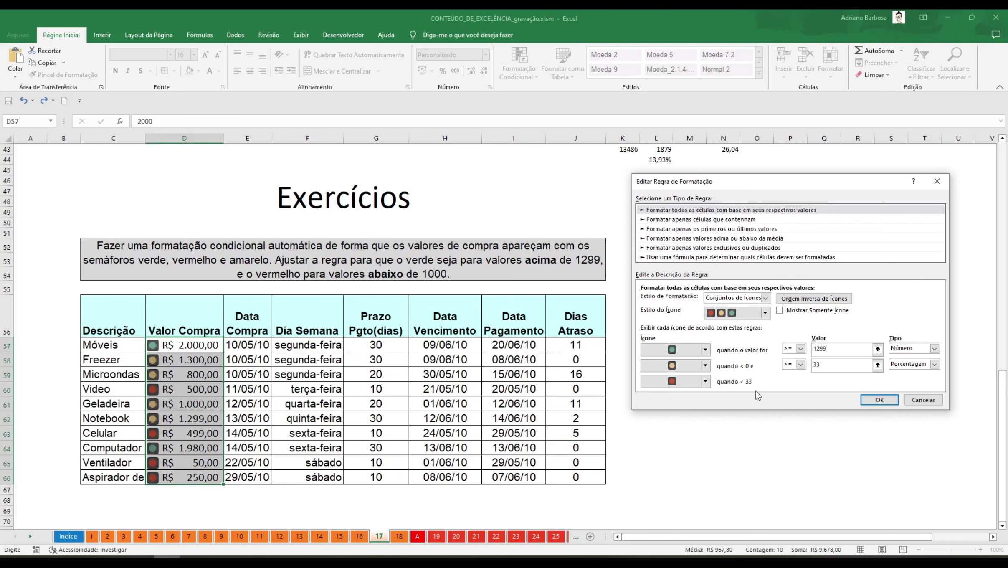
# Change the yellow light's comparison to > and its type to Número
pyautogui.click(800, 365)
pyautogui.click(800, 364)
pyautogui.click(800, 364)
pyautogui.click(794, 381)
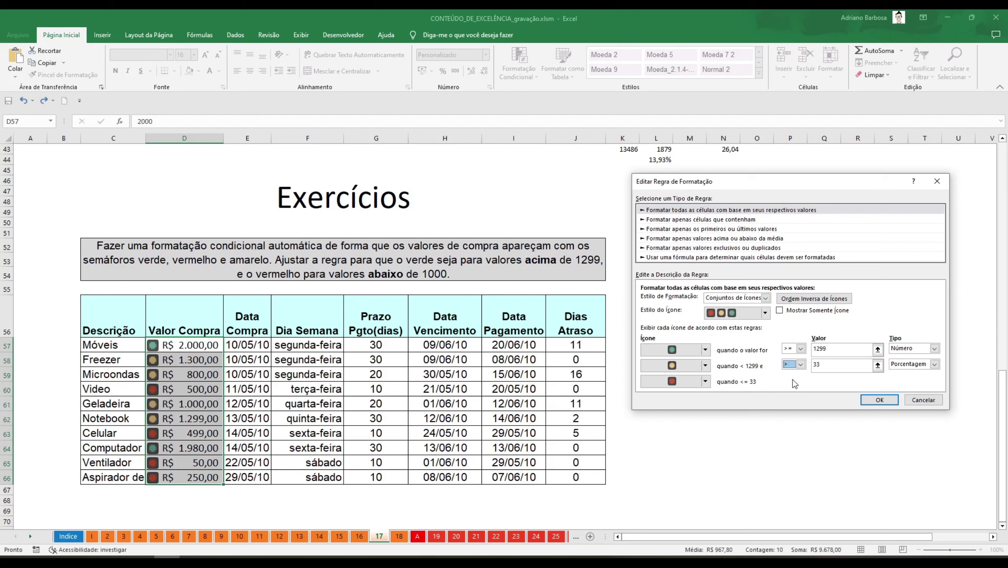
pyautogui.doubleClick(846, 363)
pyautogui.write('1000')
pyautogui.click(935, 364)
pyautogui.click(918, 374)
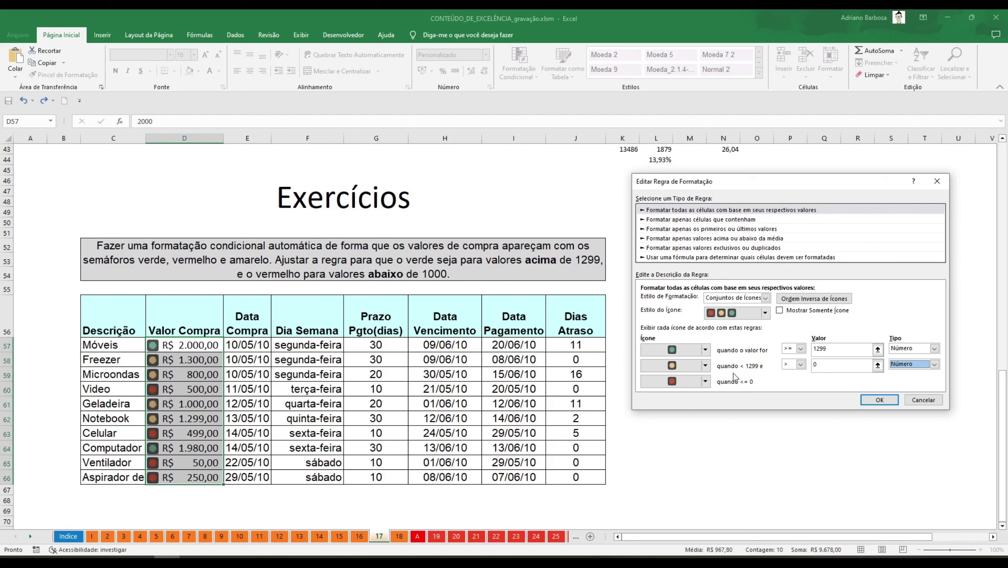
# Set the yellow light's threshold to 1000 and apply the edited rule to the purchase values
pyautogui.click(833, 366)
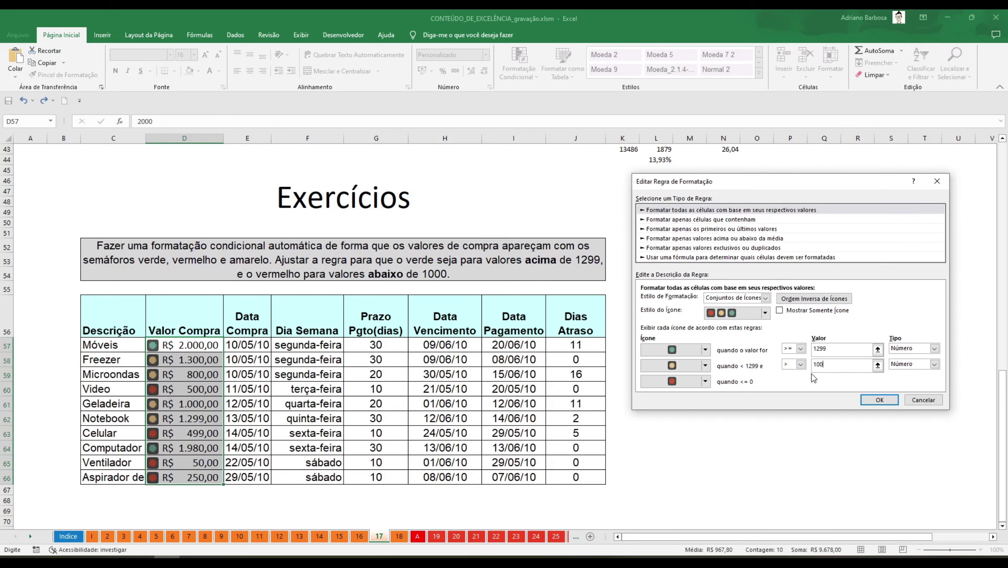
pyautogui.write('0')
pyautogui.press('Tab')
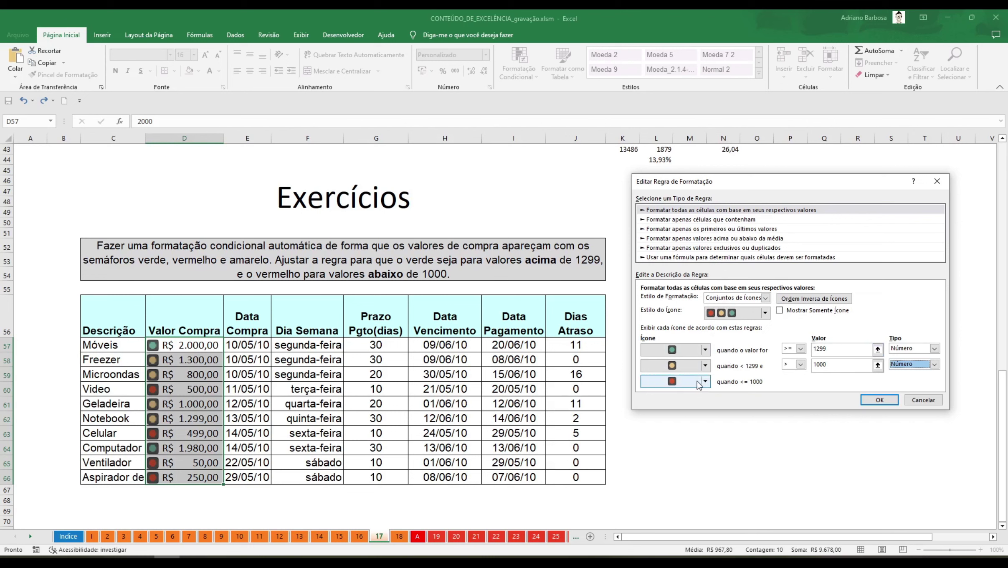
pyautogui.click(880, 400)
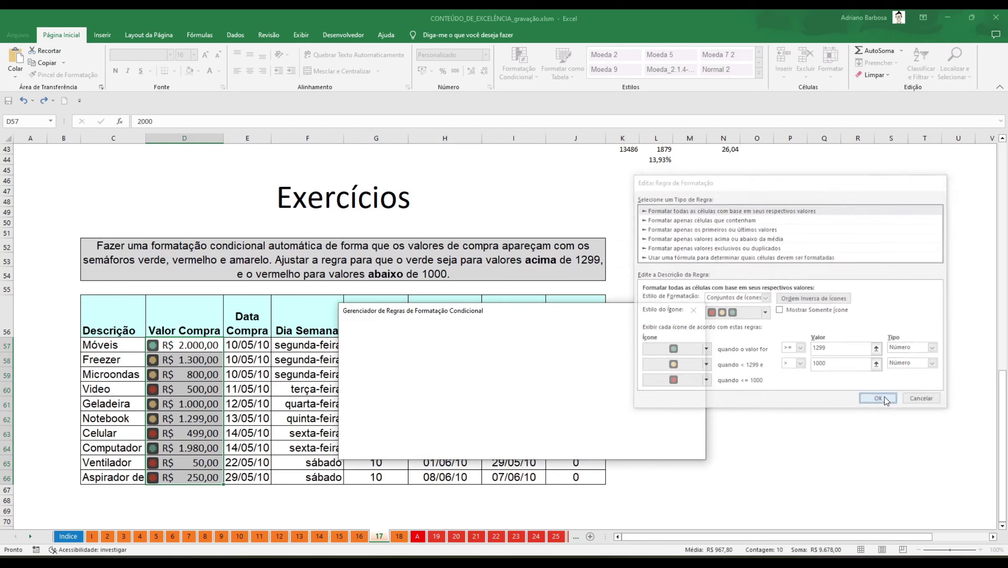
pyautogui.click(675, 455)
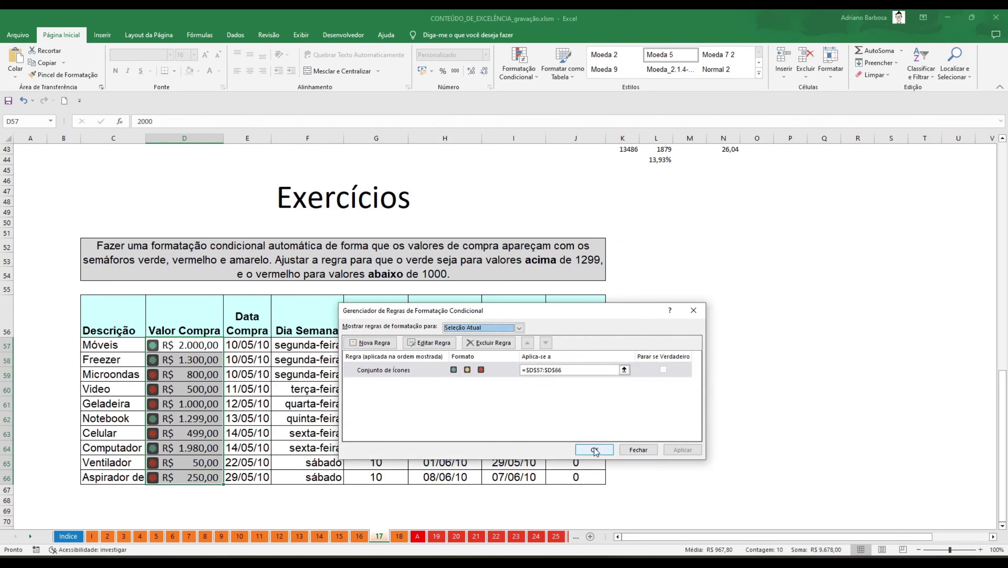
pyautogui.click(594, 449)
# Check the traffic lights in the Valor Compra column, selecting the purchase values that carry the green light
pyautogui.click(168, 370)
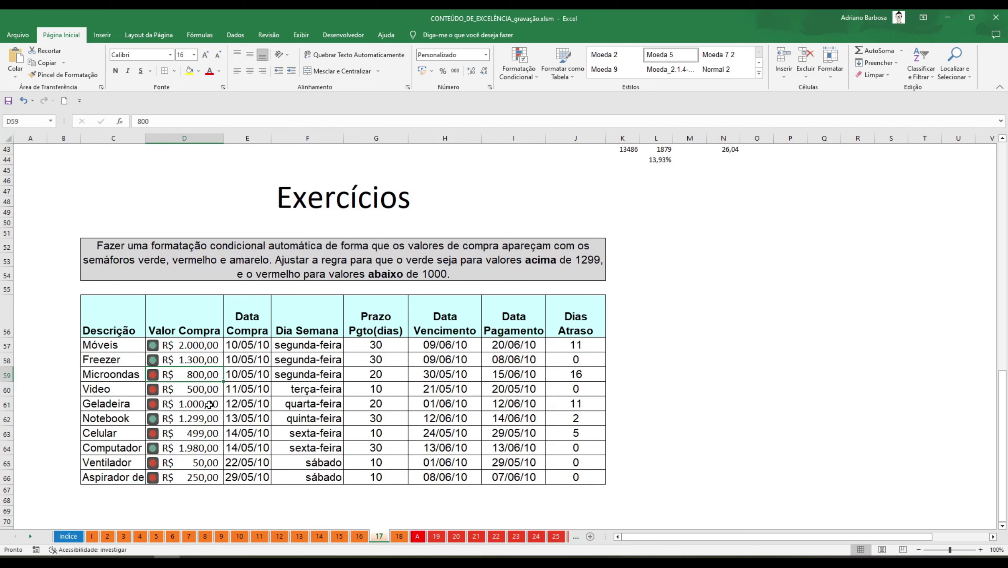
pyautogui.click(186, 419)
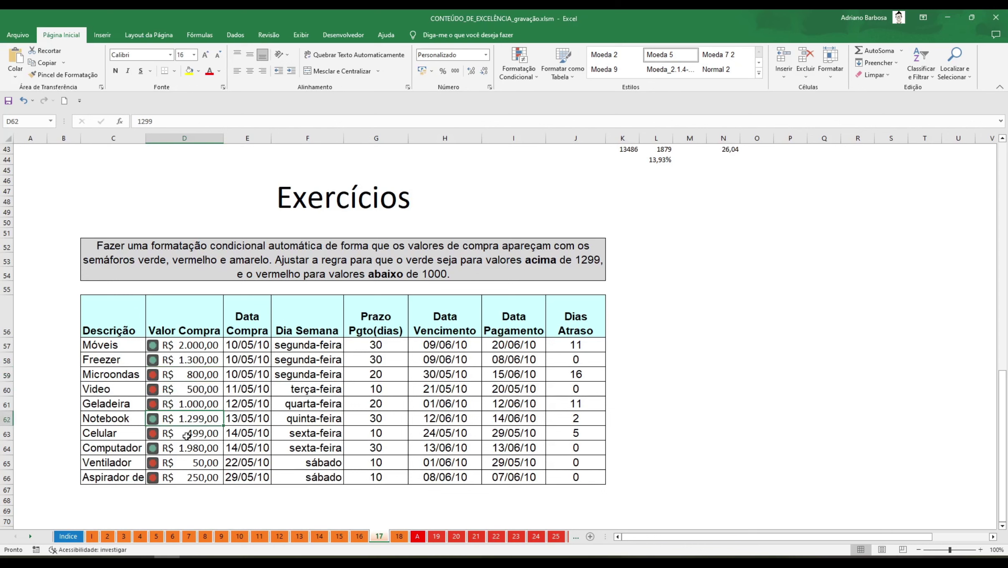
pyautogui.keyDown('ctrl'); pyautogui.click(198, 448); pyautogui.keyUp('ctrl')
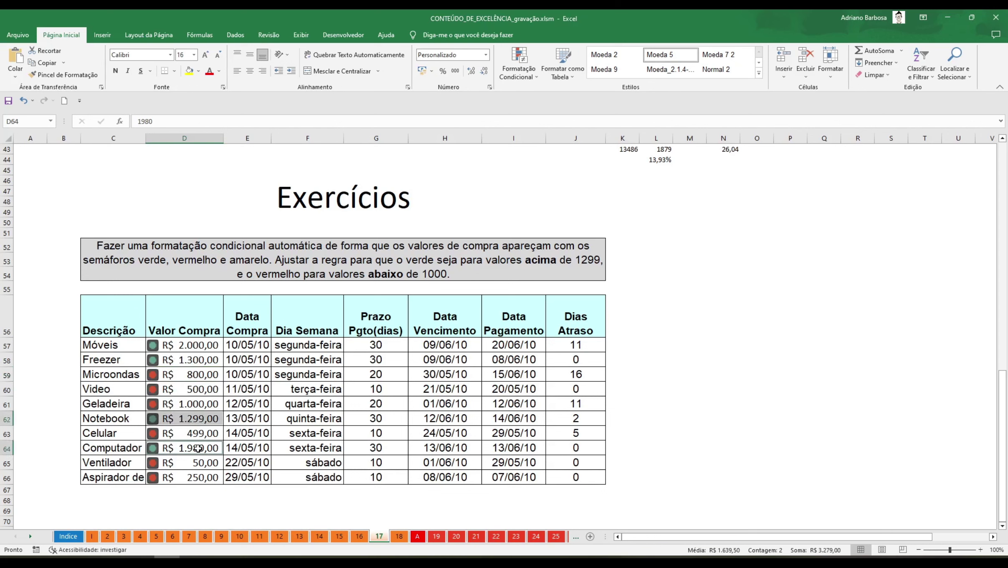
pyautogui.keyDown('ctrl'); pyautogui.click(169, 359); pyautogui.keyUp('ctrl')
pyautogui.keyDown('ctrl'); pyautogui.click(178, 344); pyautogui.keyUp('ctrl')
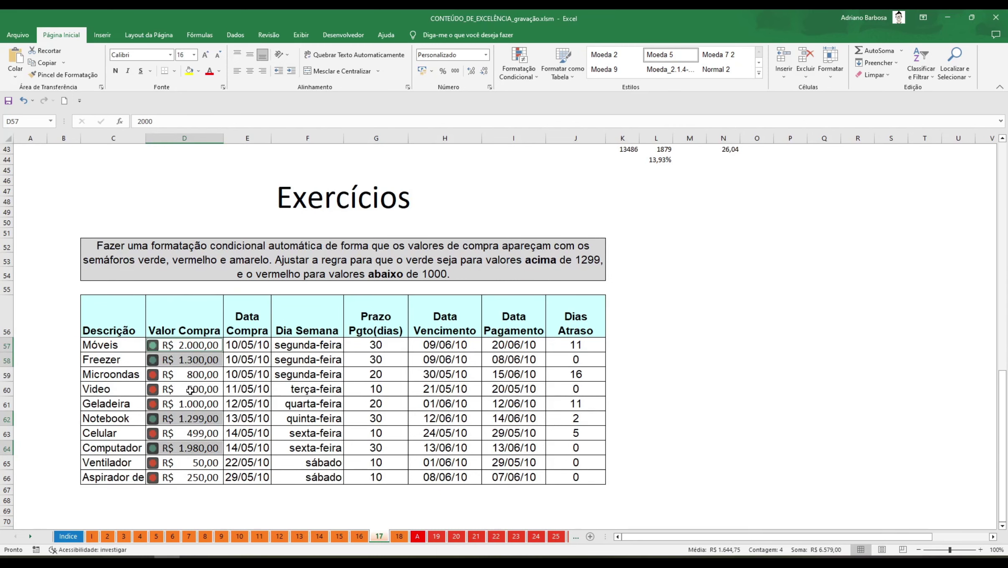
pyautogui.scroll(-1, 190, 390)
pyautogui.scroll(1, 211, 361)
# Test the rule by changing the Video purchase value to 1500 and the Geladeira purchase value to 1105
pyautogui.click(196, 387)
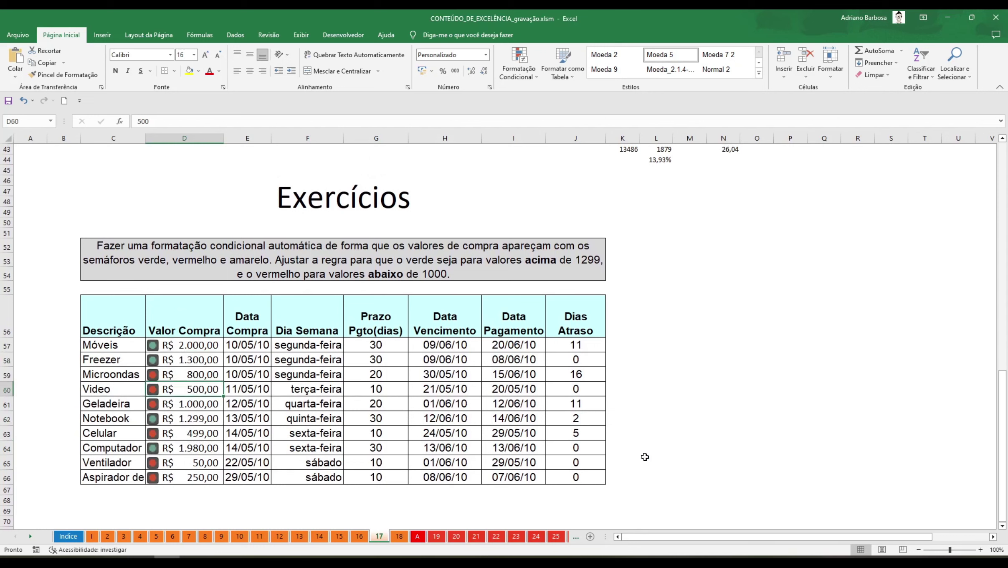
pyautogui.write('1500')
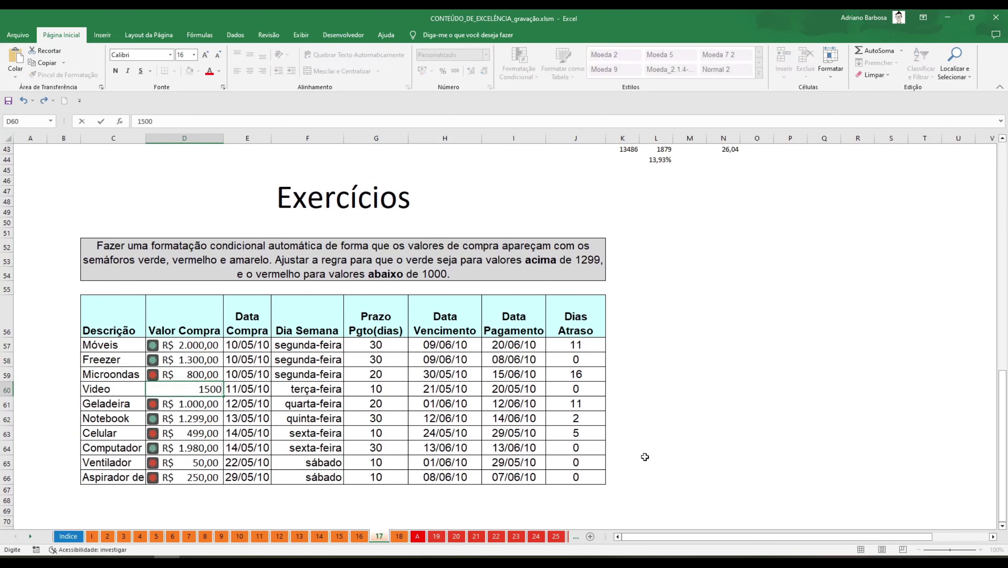
pyautogui.press('Return')
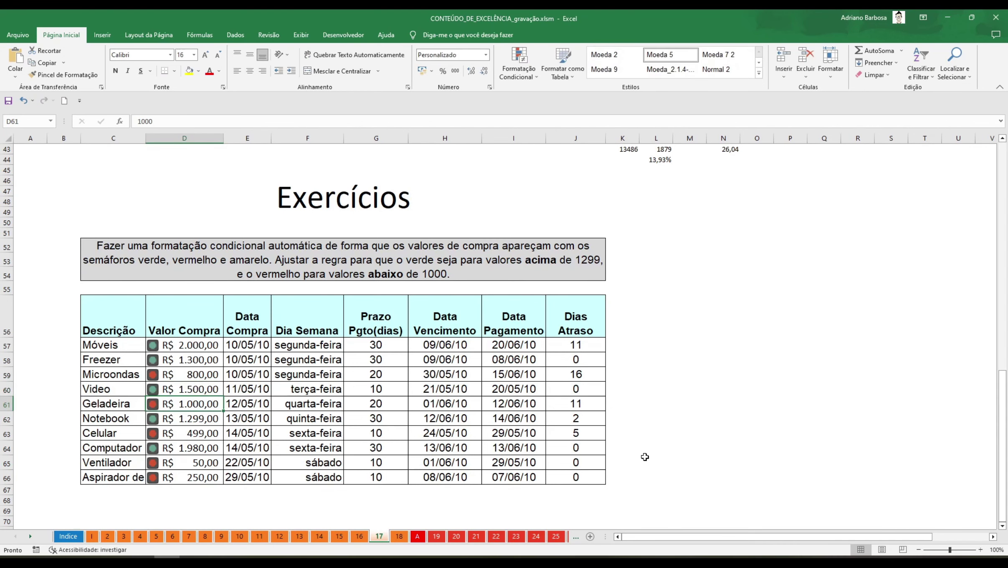
pyautogui.write('1105')
pyautogui.press('Return')
pyautogui.press('Up')
pyautogui.scroll(-1, 488, 323)
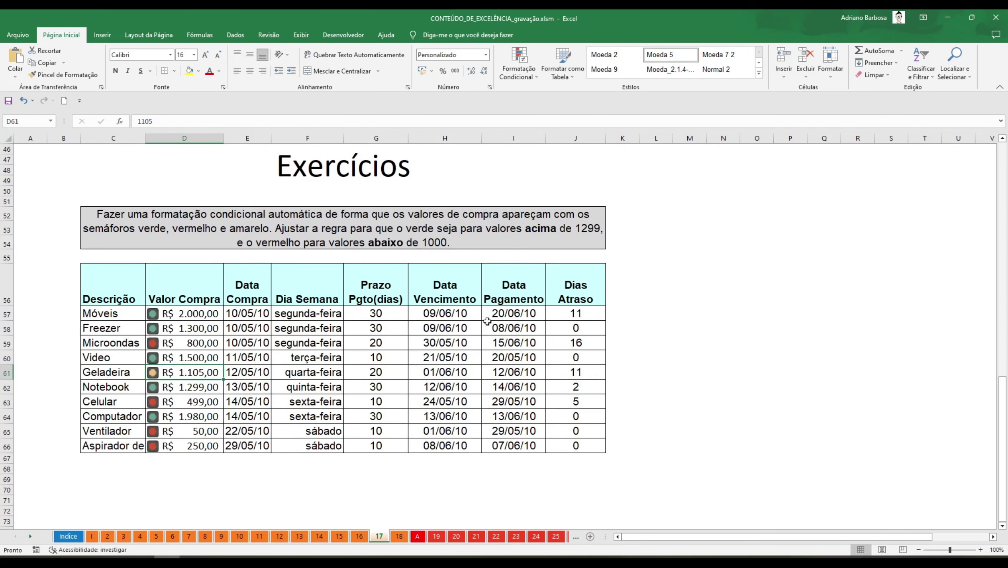